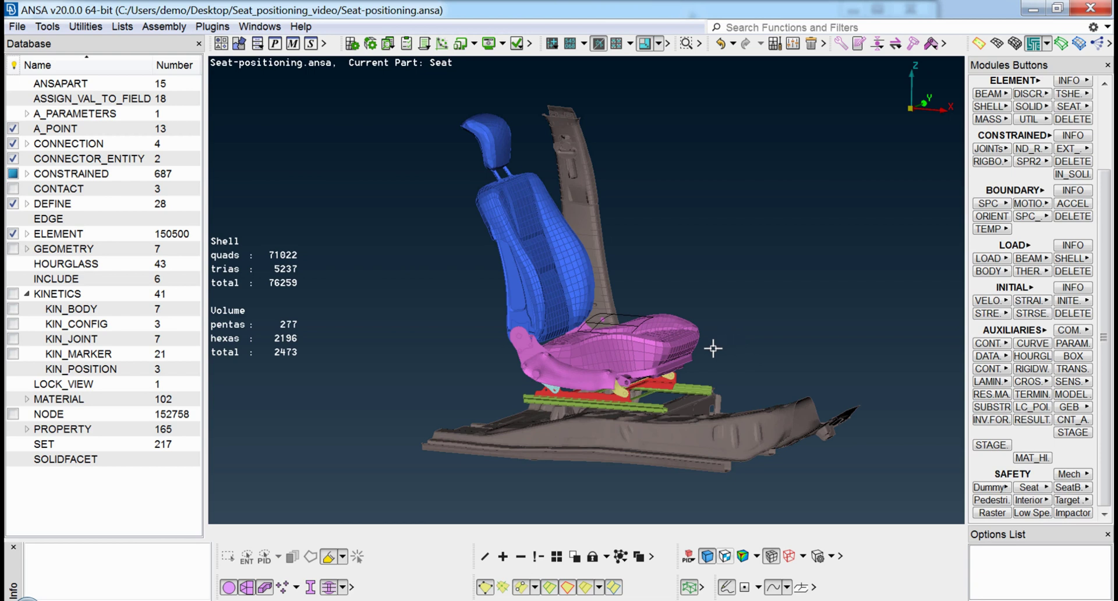
Step: Highlight the seat's kinetic joints: Slider, Headrest, Seat-height, Seat-length, Backrest and Headrest-height
mouse_move(686, 340)
middle_mouse_down("ctrl")
mouse_move(658, 348)
mouse_move(683, 343)
middle_mouse_up("ctrl")
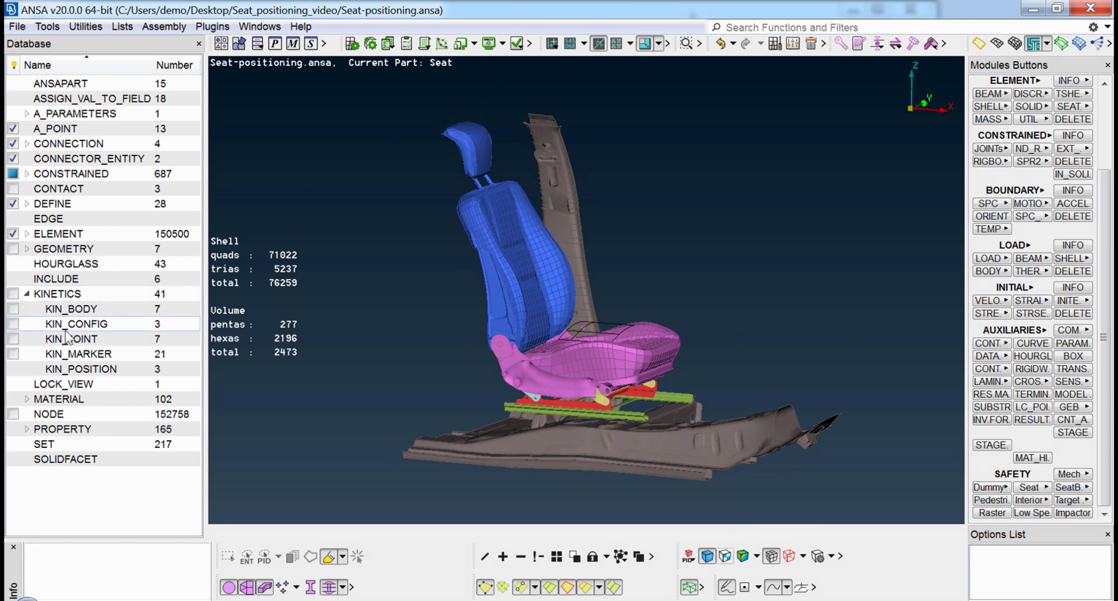
double_click(94, 305)
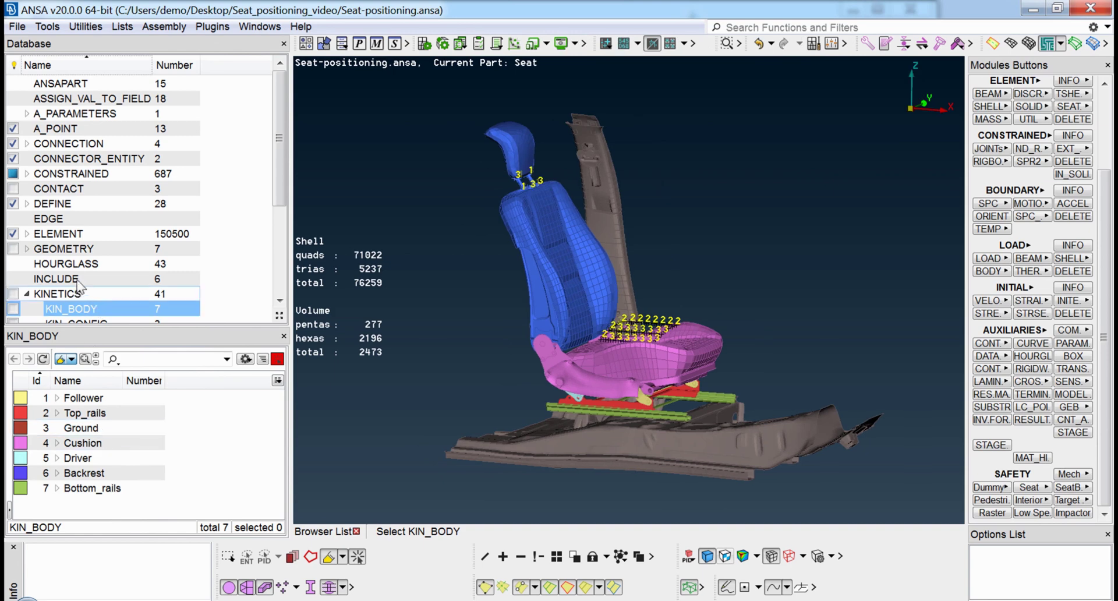
scroll(81, 279, "down", 2)
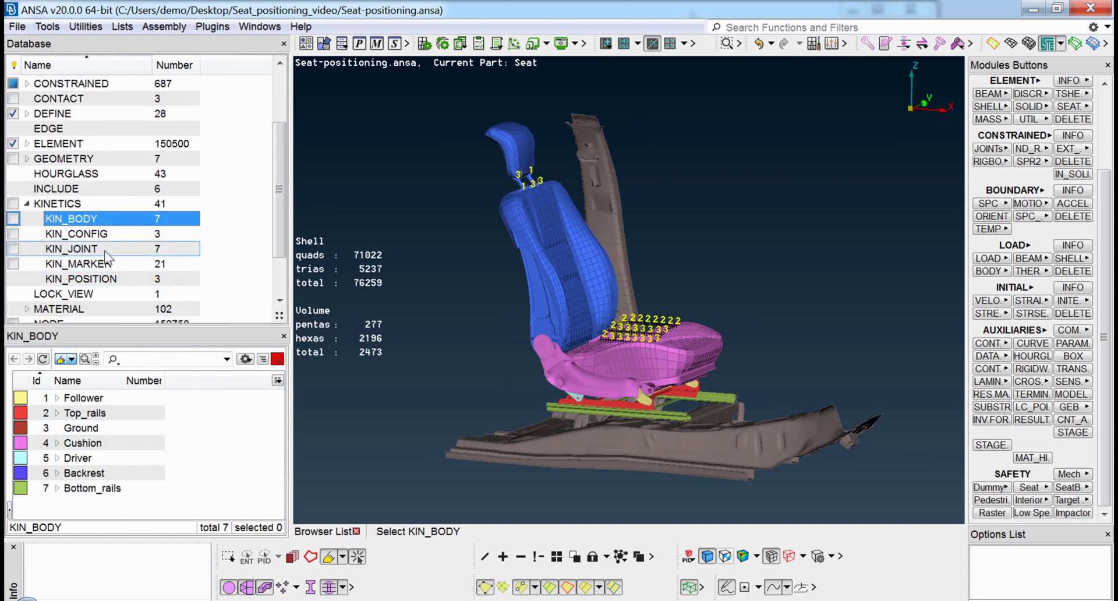
double_click(104, 252)
left_click(103, 402)
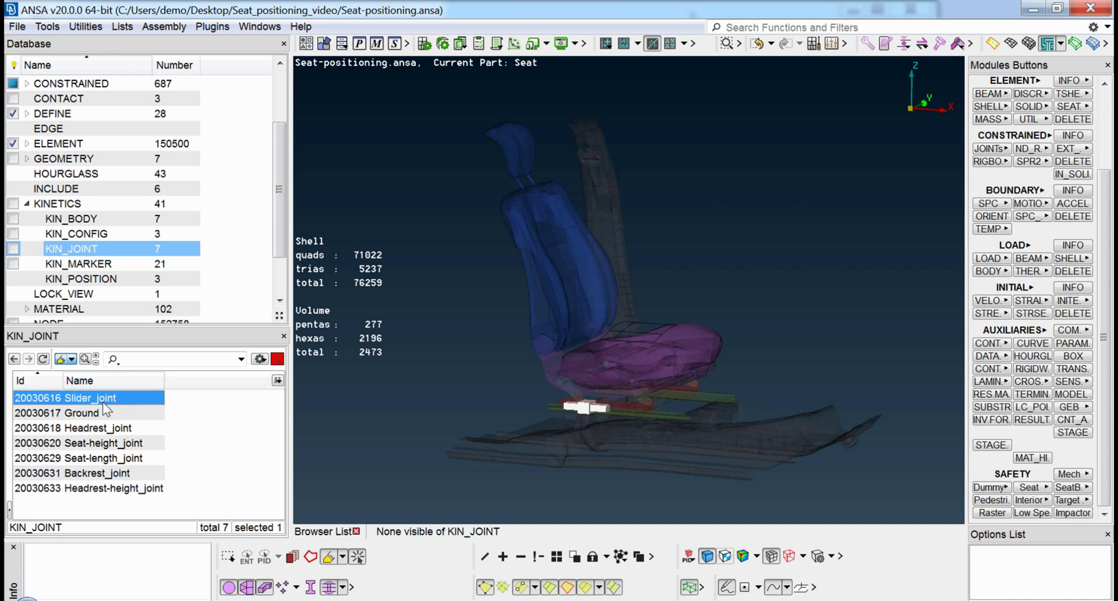
left_click(111, 426)
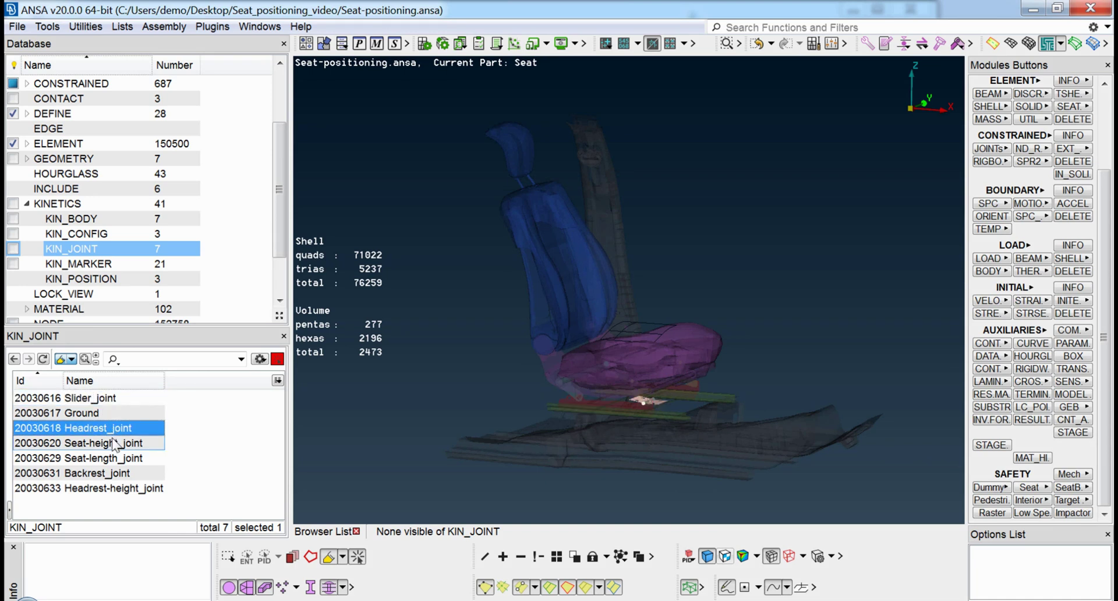
left_click(115, 445)
left_click(115, 460)
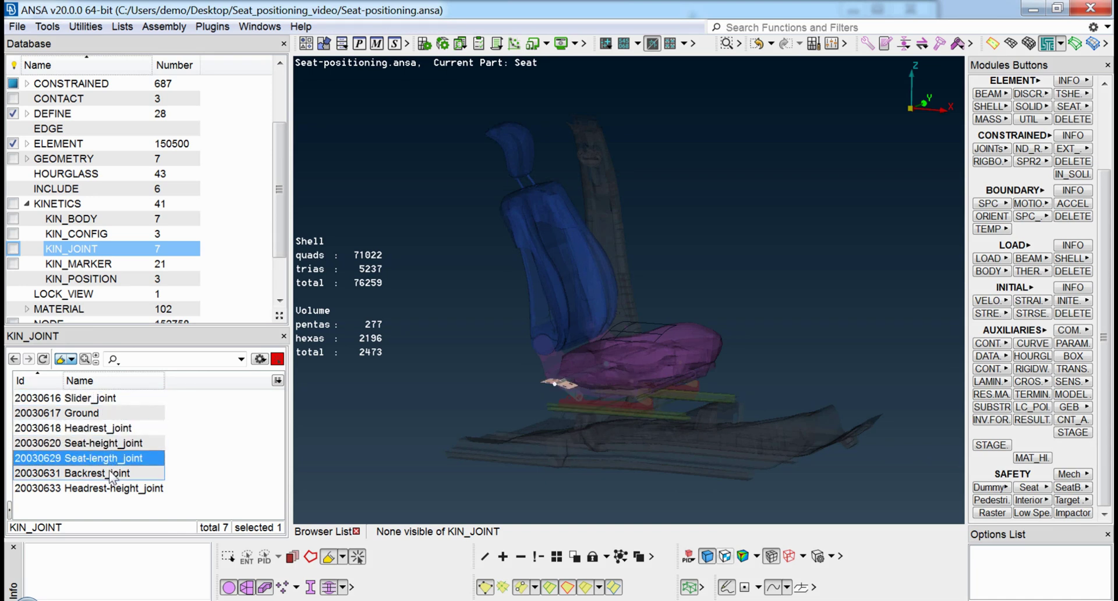
left_click(112, 475)
left_click(114, 486)
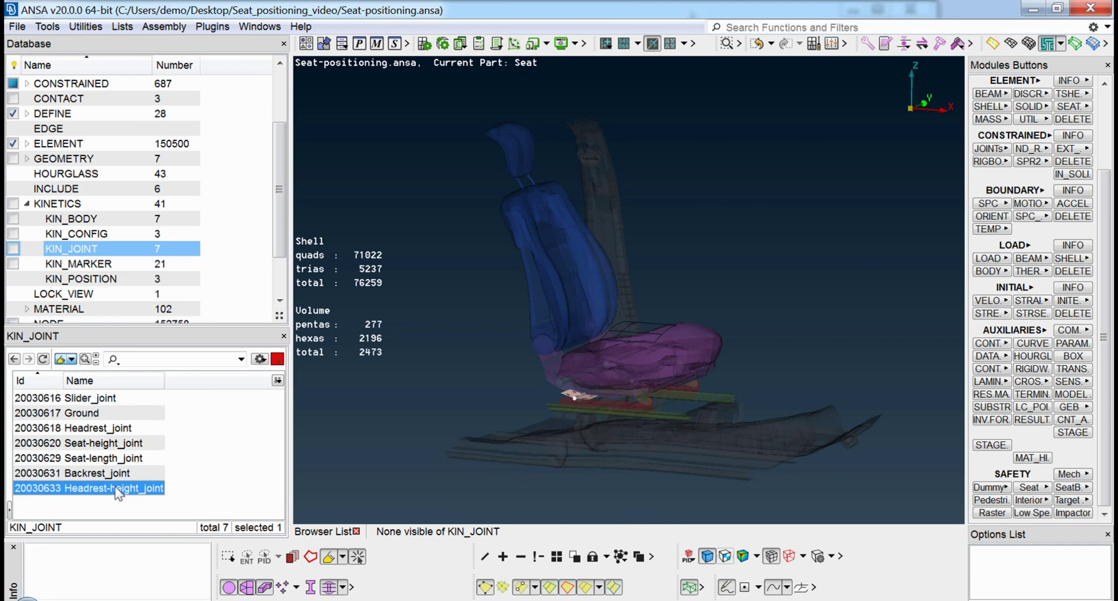
Step: Review the full kinetics entity list, then close it and orbit the seat view slightly
left_click(94, 204)
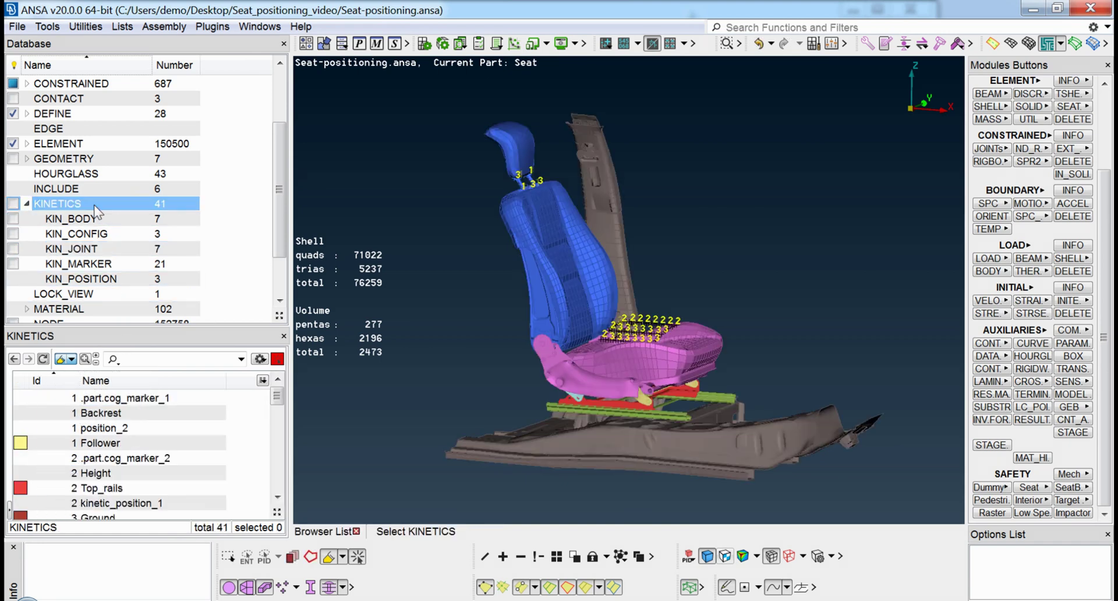
scroll(120, 404, "down", 10)
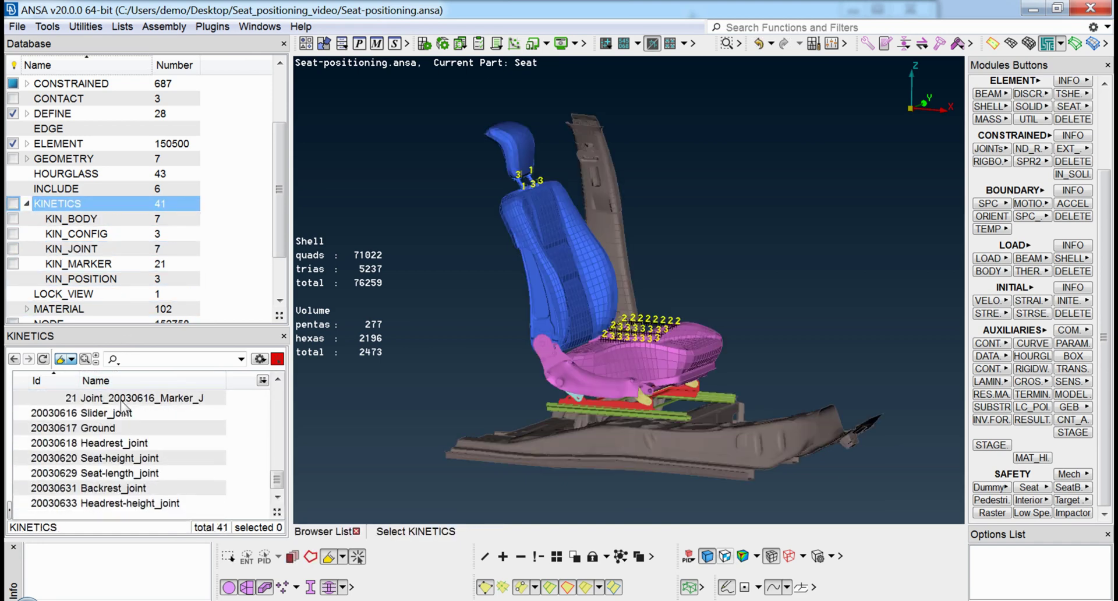
scroll(122, 405, "up", 8)
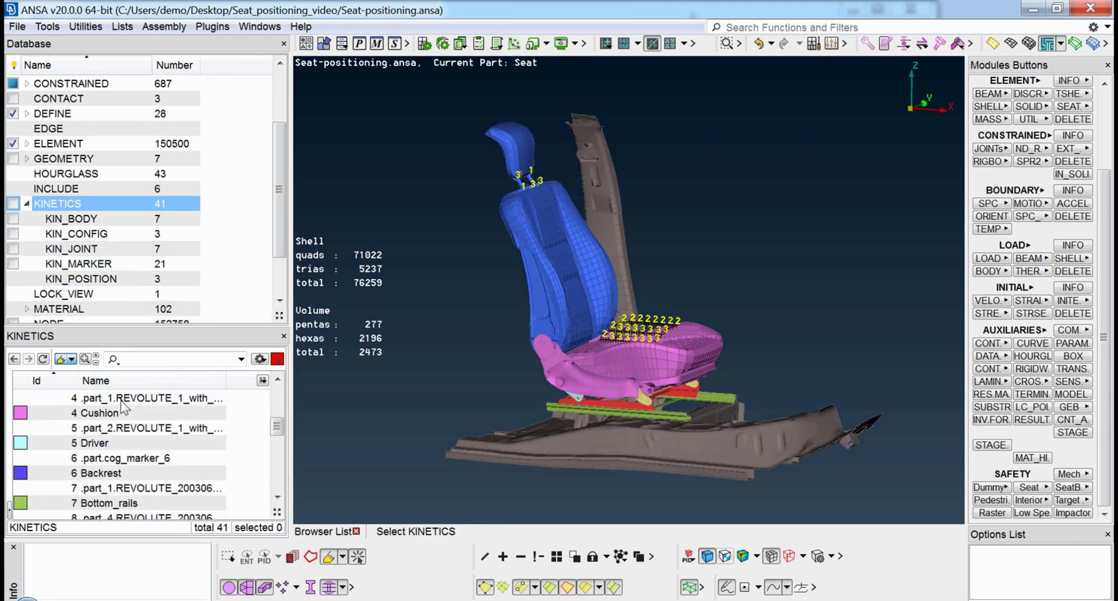
left_click(283, 336)
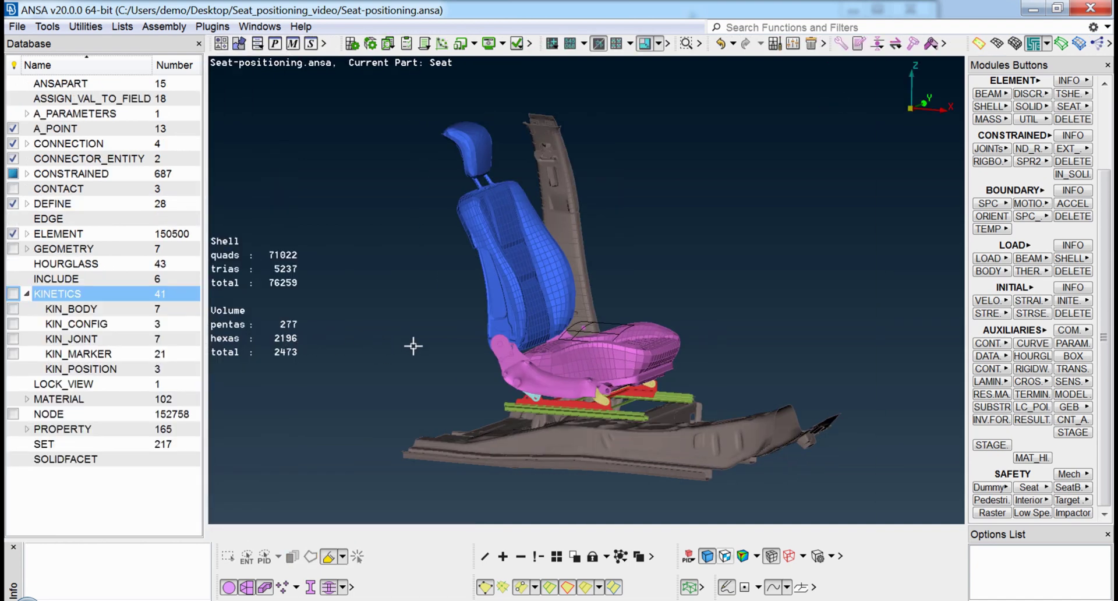
left_click_drag(472, 369, 479, 367, "ctrl")
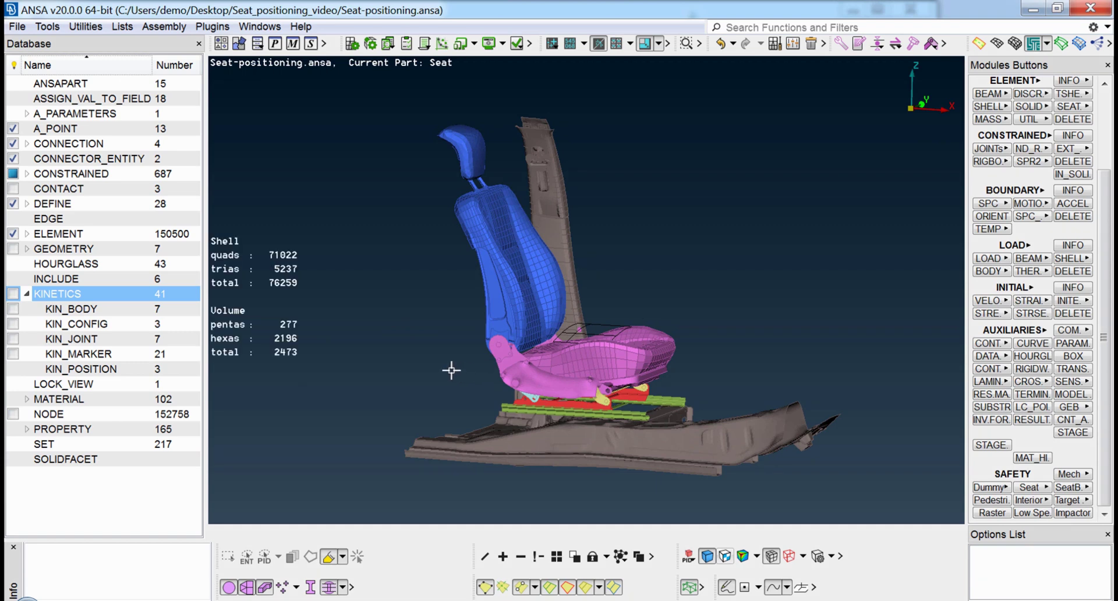
left_click_drag(451, 370, 453, 372, "ctrl")
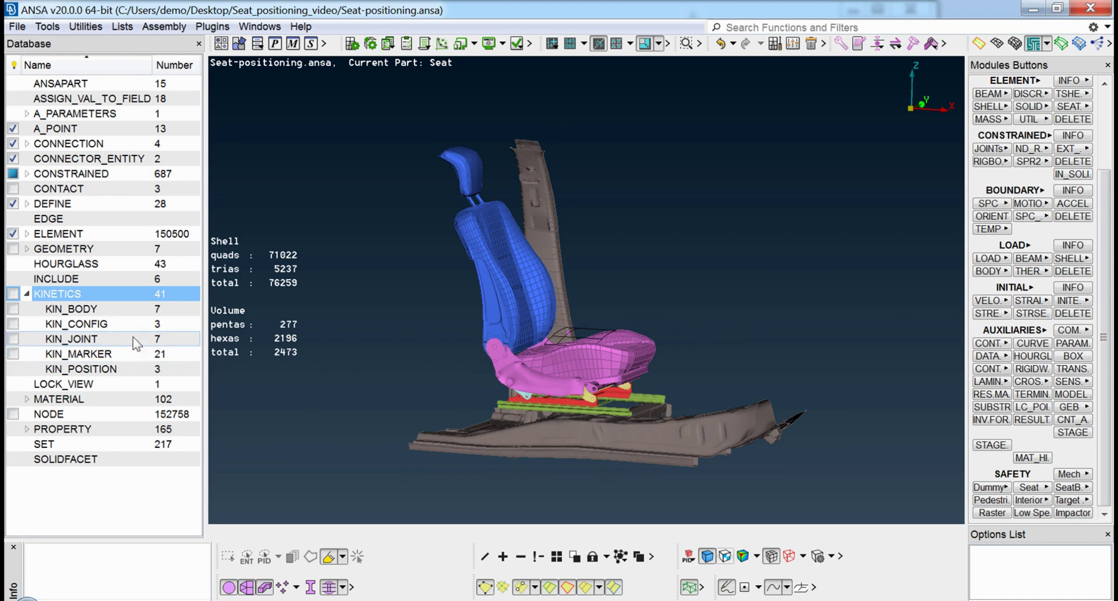
Step: Preview the Backrest, Height and Slider configurations, then start the Kinetic Tool on Backrest
left_click(119, 326)
double_click(119, 326)
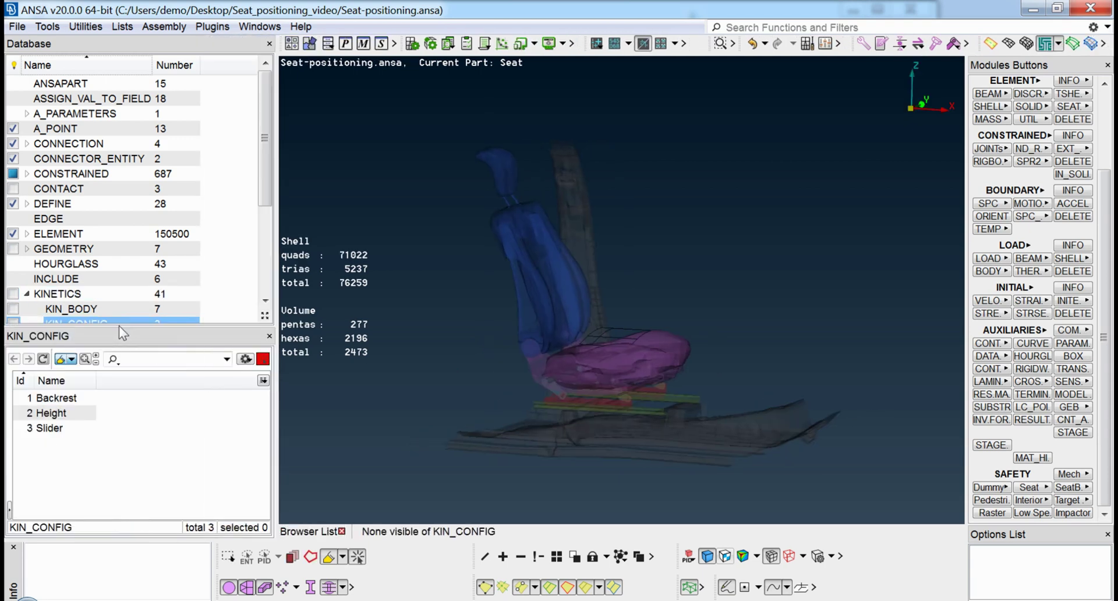
left_click(78, 397)
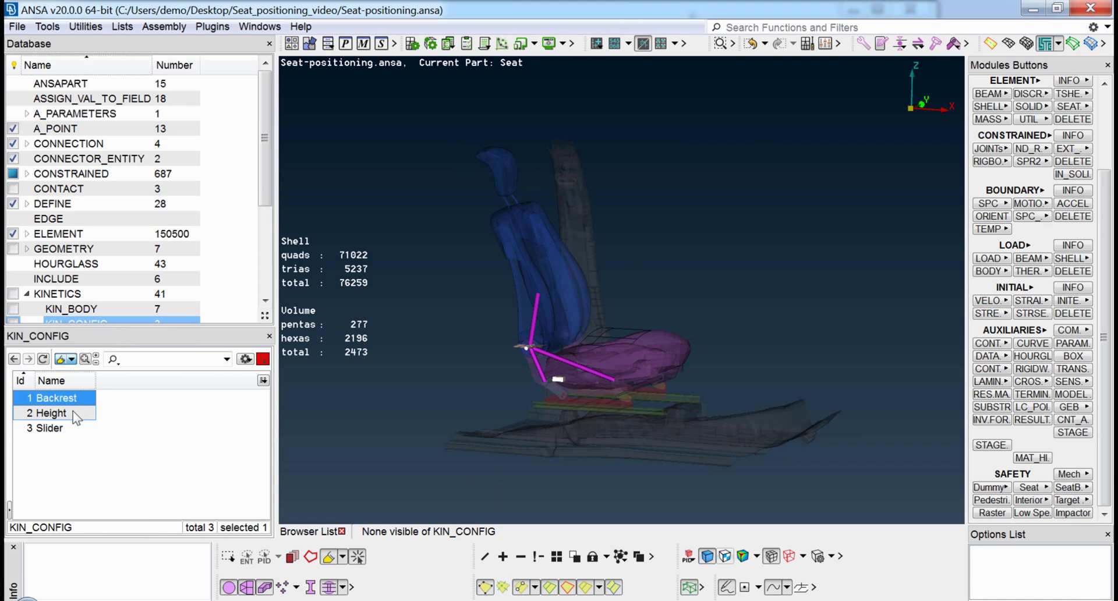
left_click(74, 417)
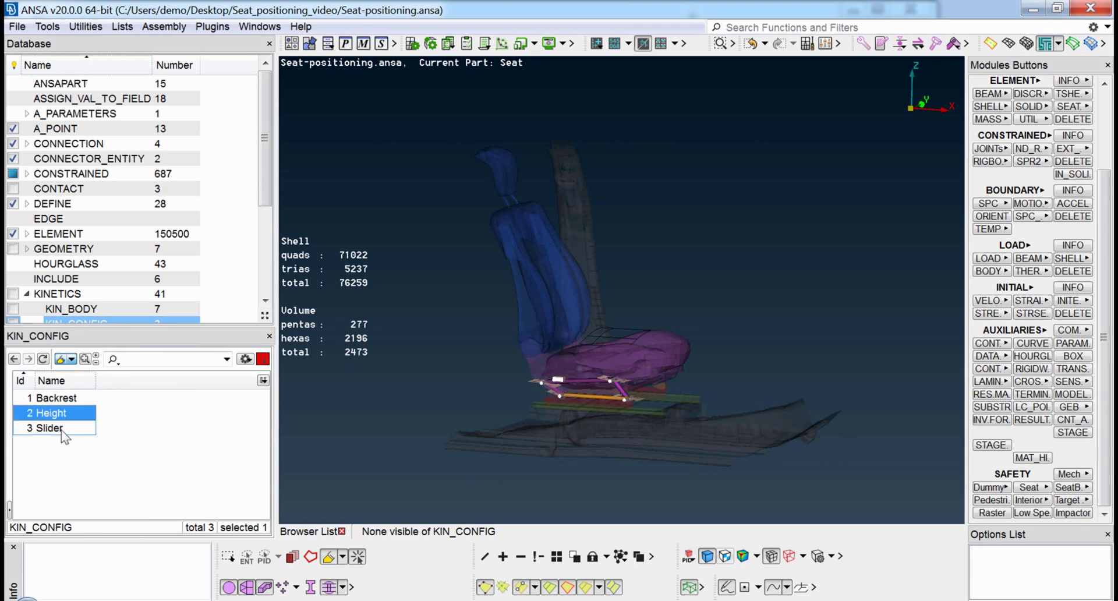
left_click(60, 431)
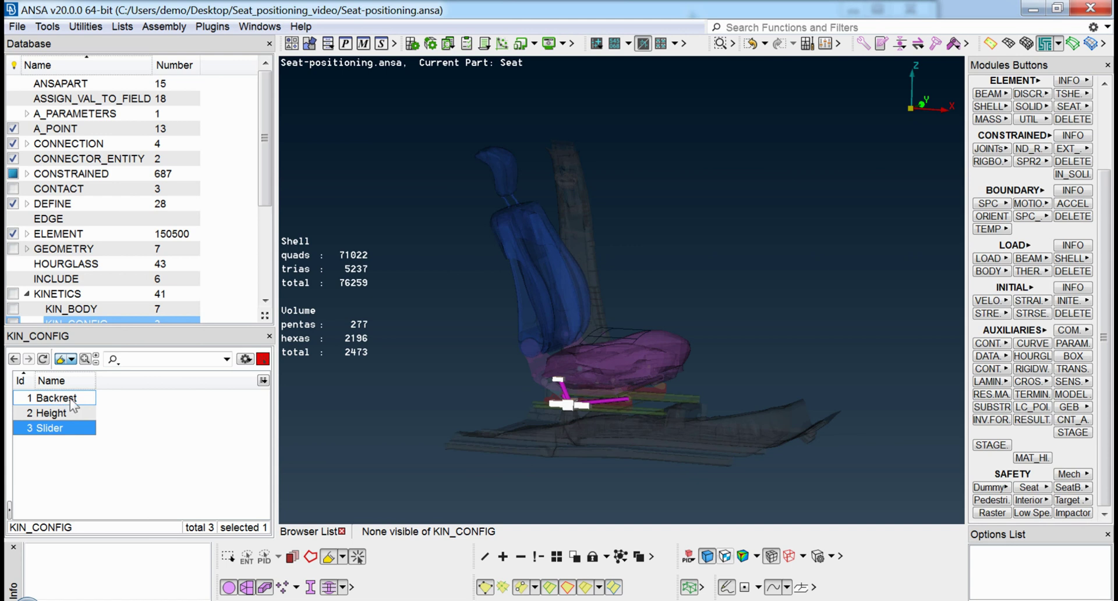
left_click(70, 398)
left_click(70, 409)
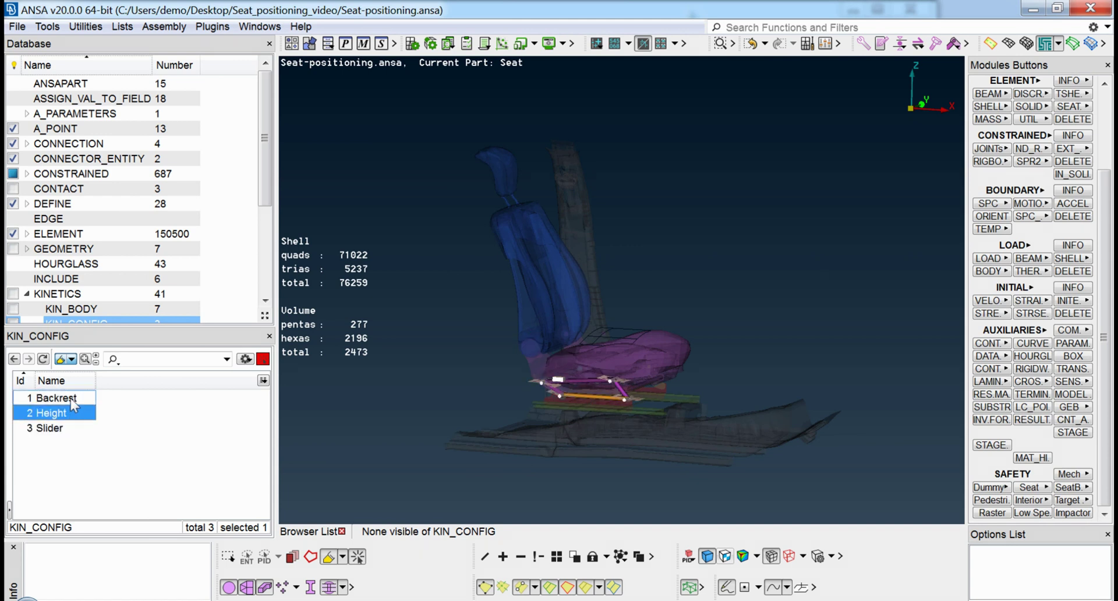
left_click(71, 398)
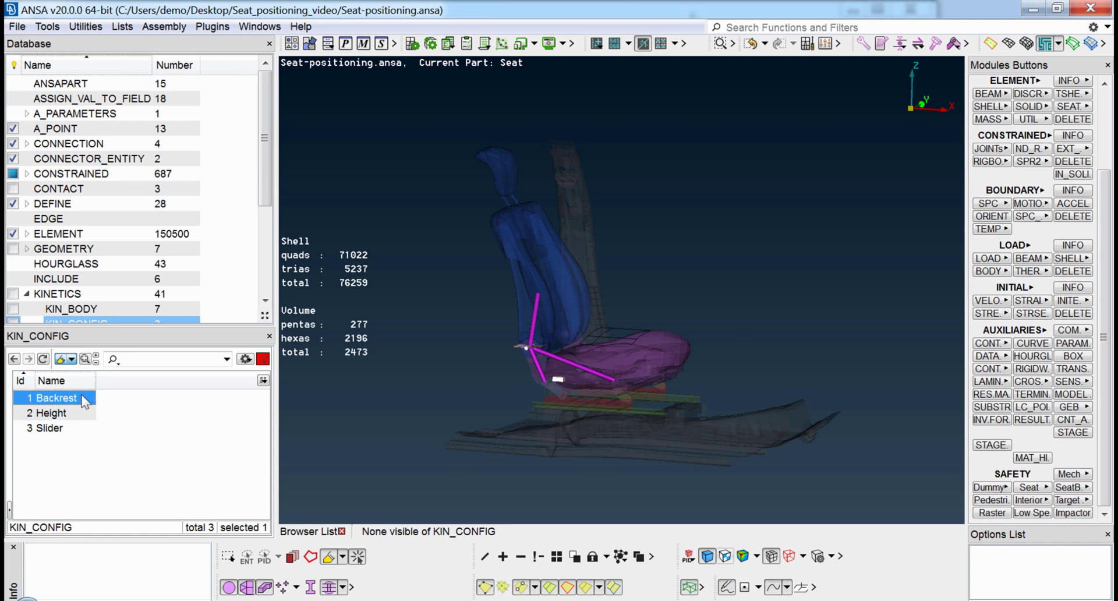
double_click(87, 401)
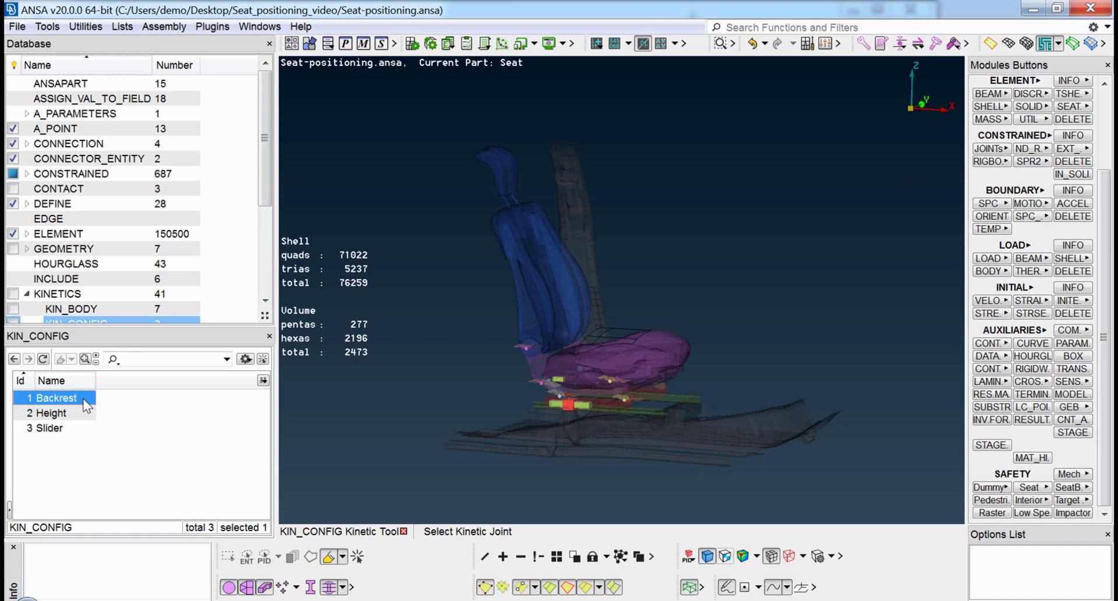
Step: Expand the Backrest configuration's joints and widen the name and status columns
left_click(633, 314)
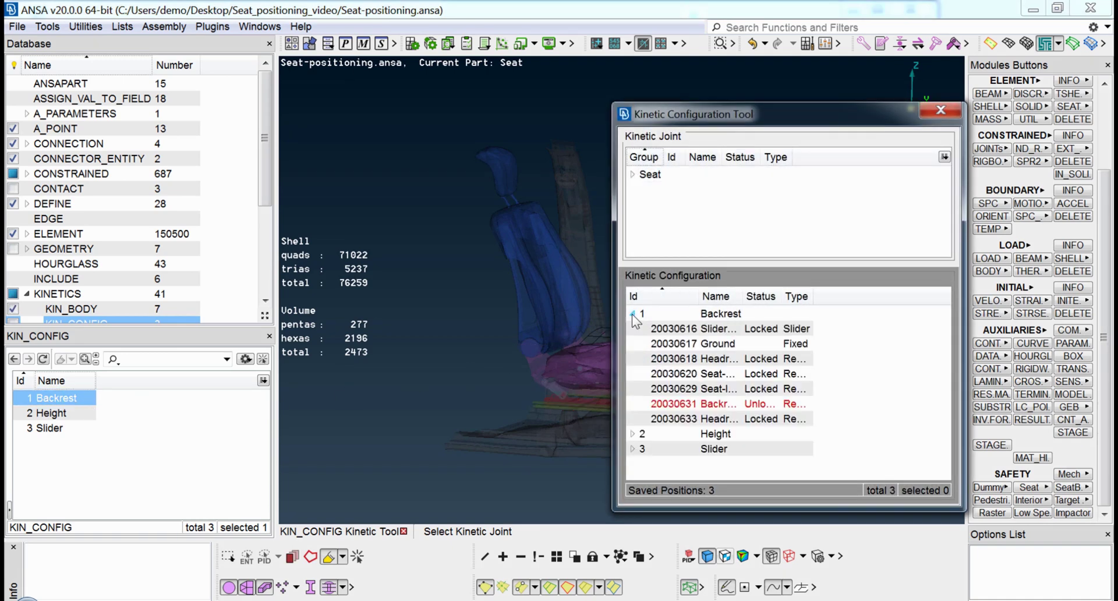
double_click(743, 296)
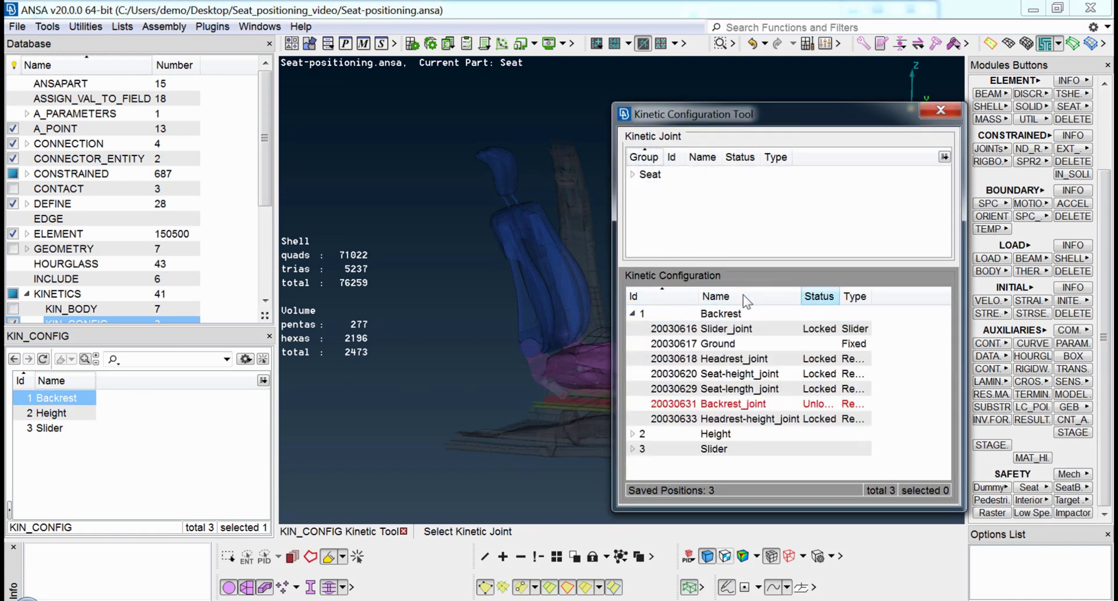
double_click(838, 296)
Step: Move Backrest_joint one 15° step down to Rot Z -5 and accept the angle
left_click(821, 406)
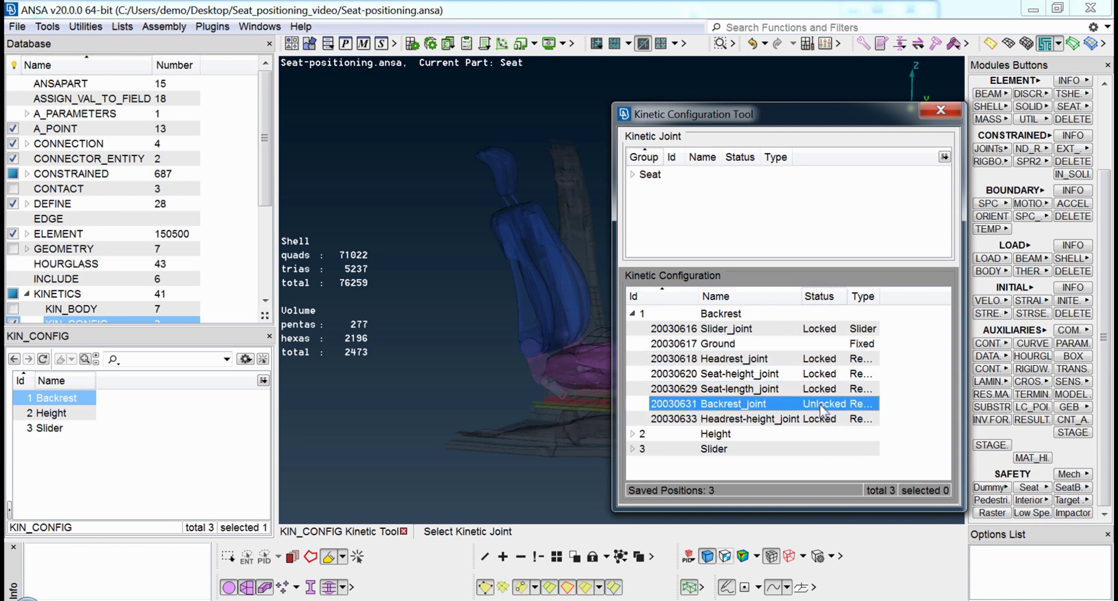
left_click(805, 403)
right_click(804, 401)
left_click(850, 489)
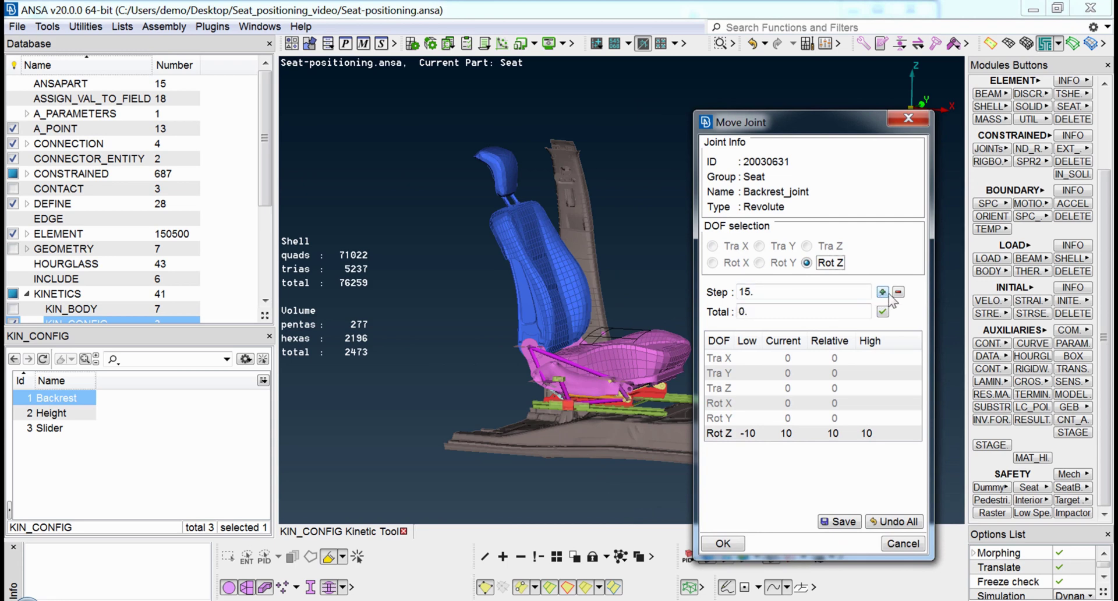
left_click(897, 292)
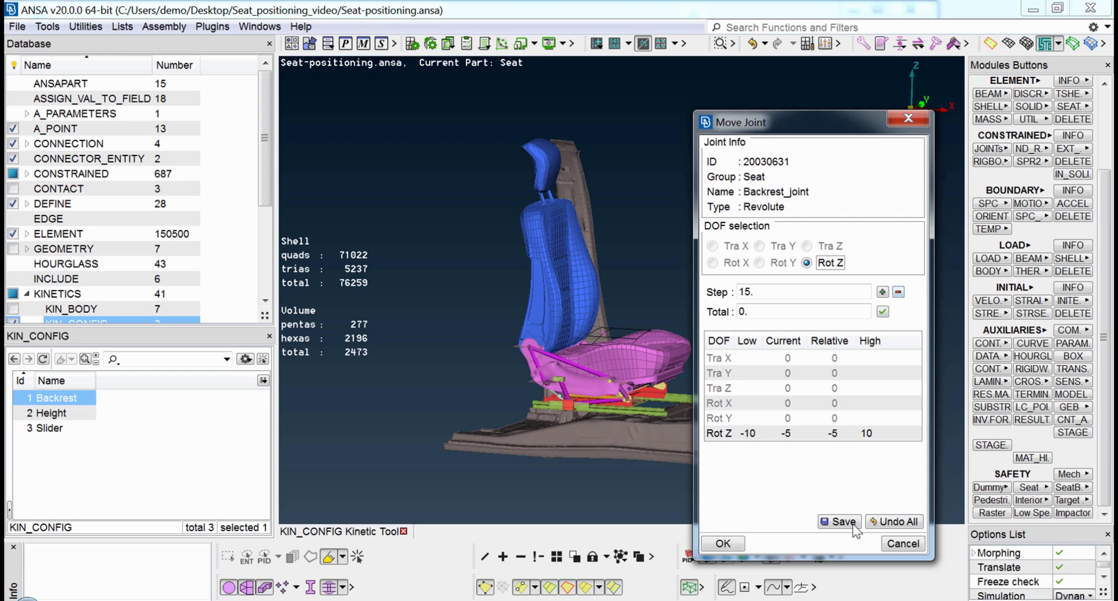
left_click(723, 543)
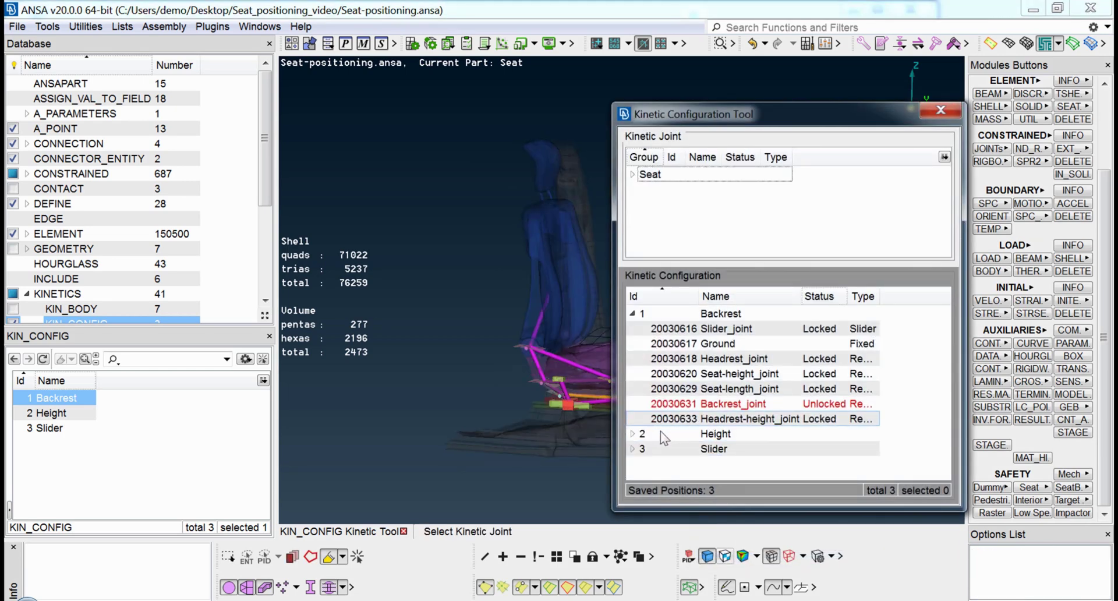
Step: Rotate the Headrest-height_joint two steps up to Rot Z 25
left_click(632, 434)
scroll(664, 424, "down", 2)
left_click(757, 448)
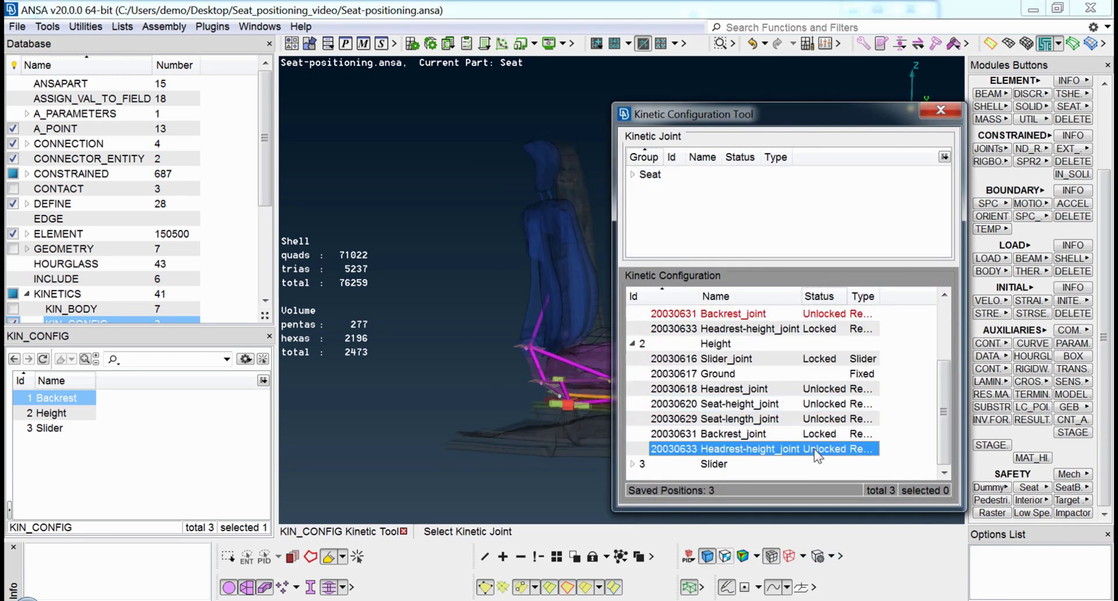
right_click(816, 450)
left_click(861, 539)
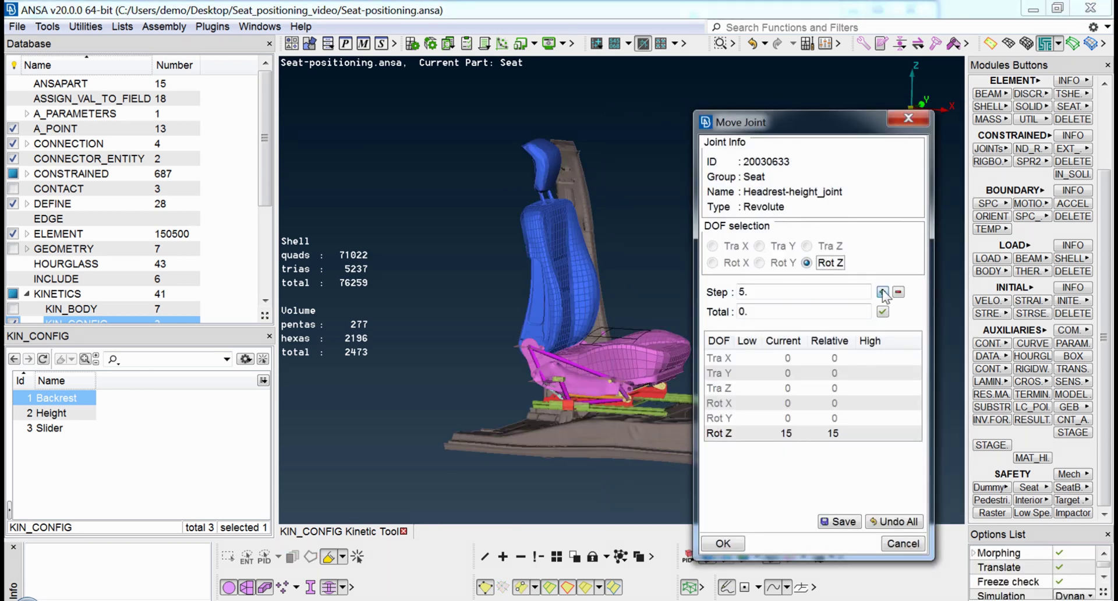
left_click(882, 291)
left_click(882, 291)
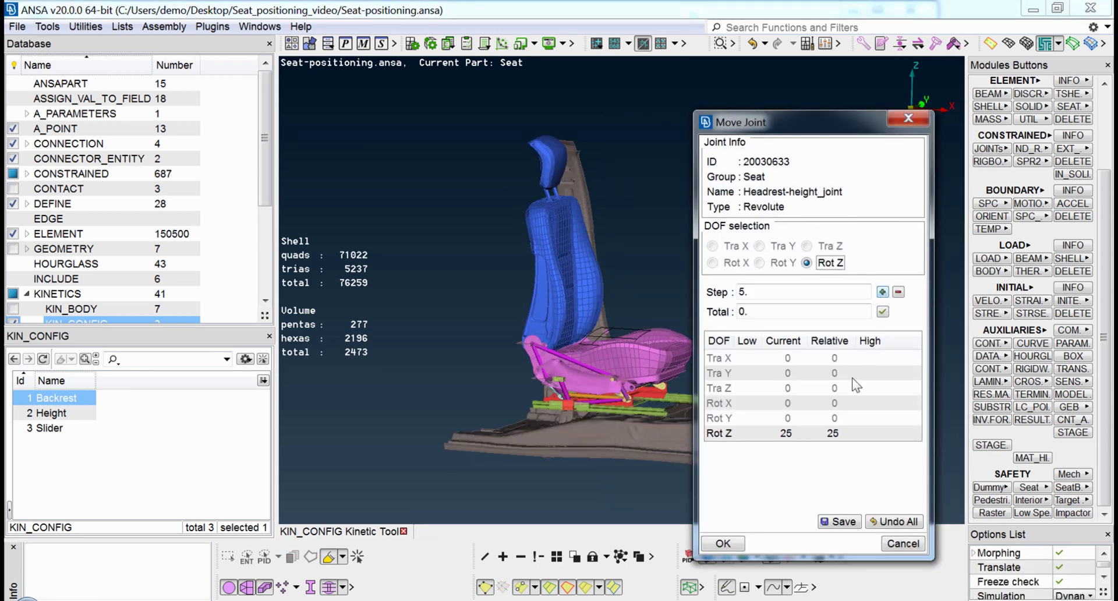
Step: Save this seat state as a new kinetic position named kin_pos_1 and finish the move
left_click(837, 518)
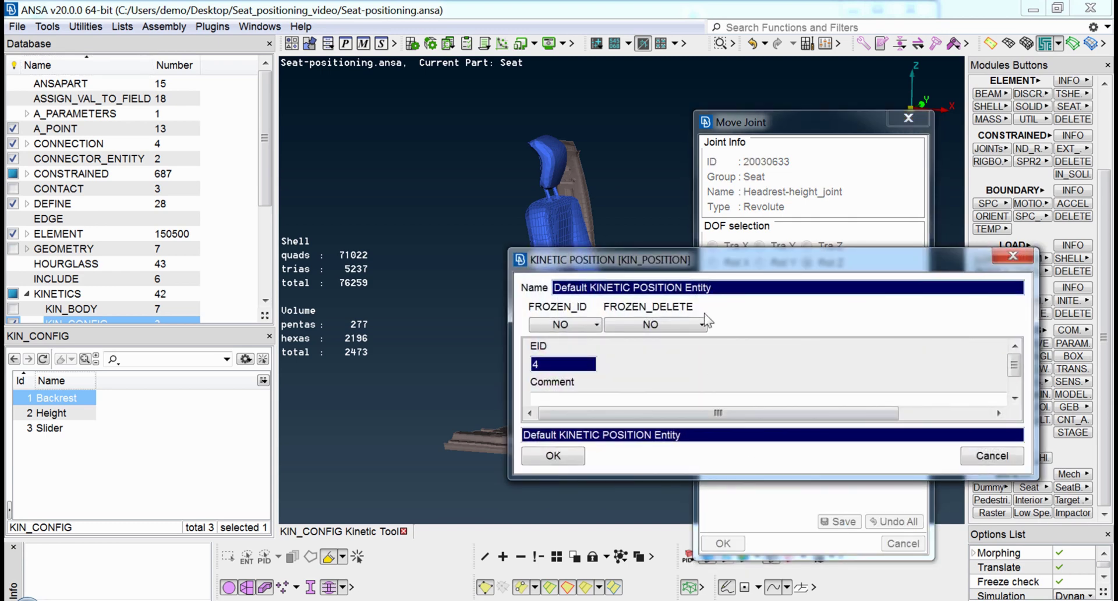
type("kin_pos_1")
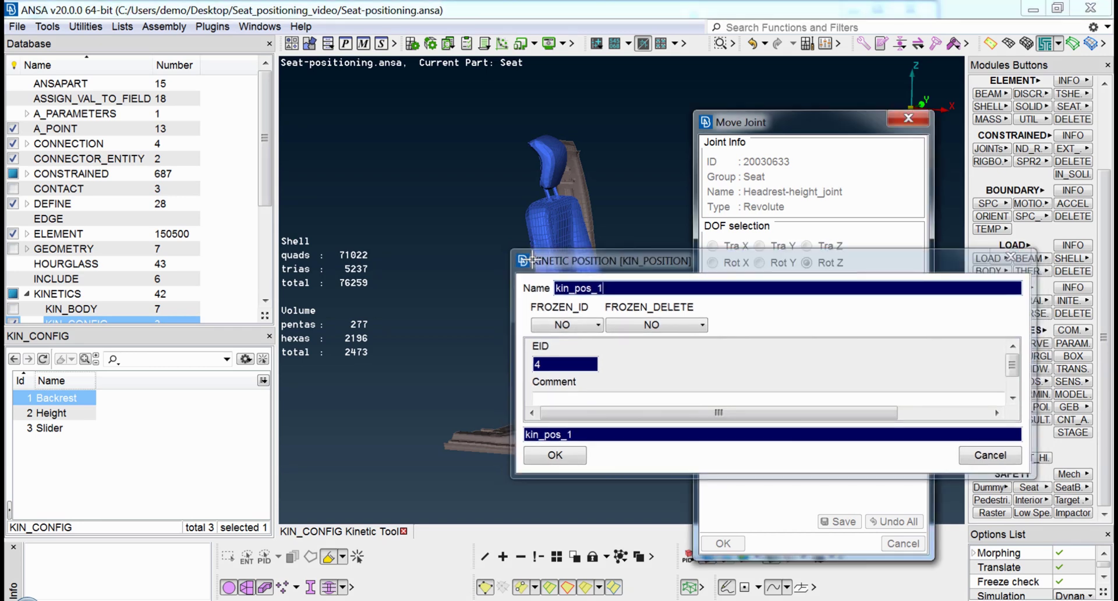
key("Return")
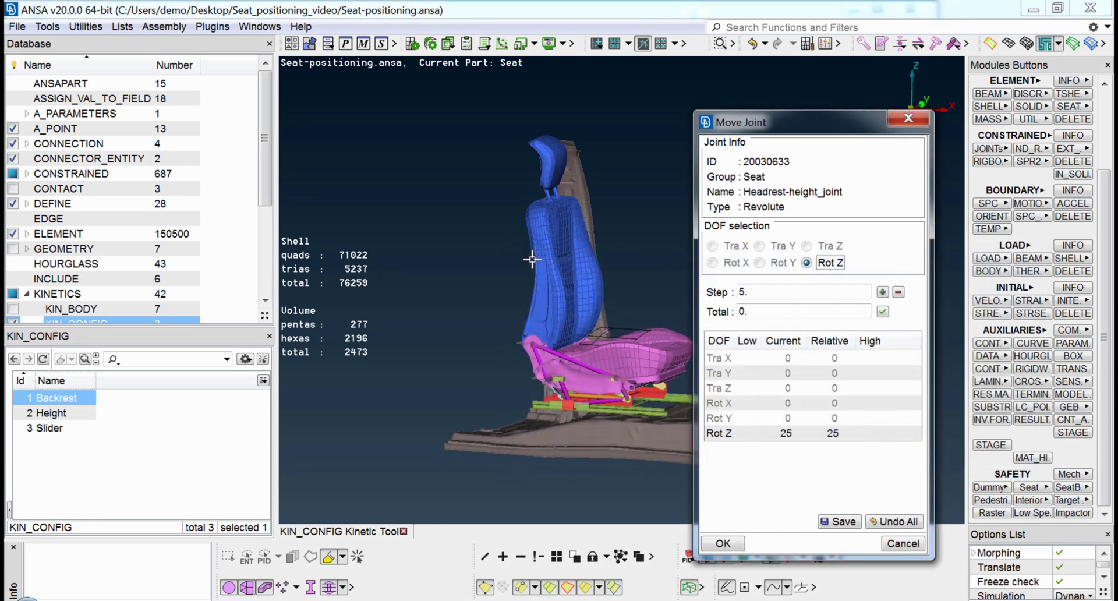
left_click(737, 543)
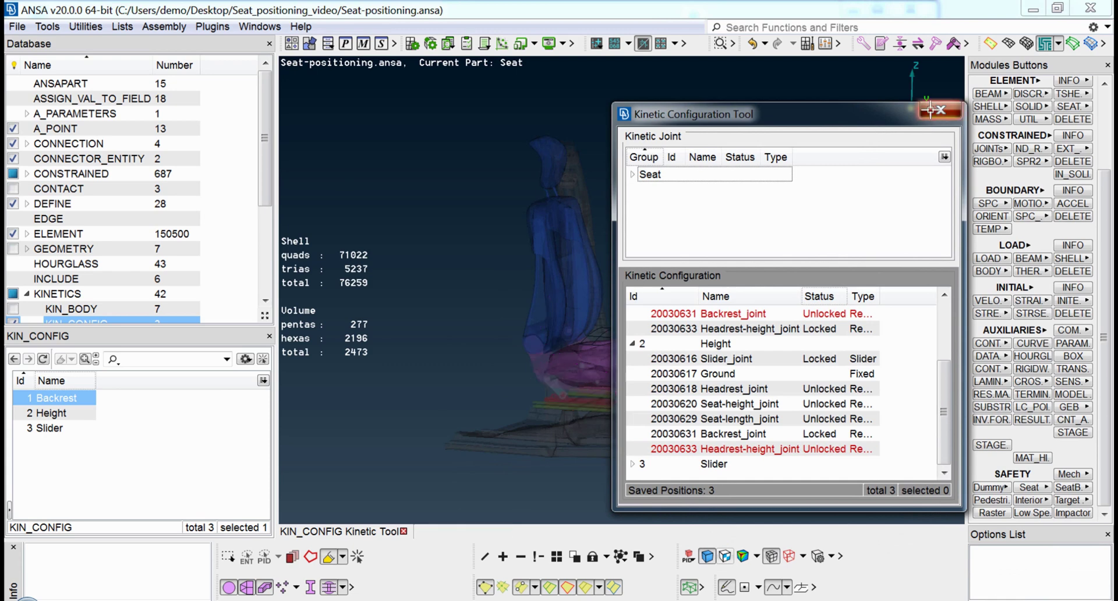
Step: Close the Kinetic Configuration Tool and preview positions position_2, kinetic_position_1, front_impact_3 and kin_pos_1
left_click(940, 109)
scroll(212, 235, "down", 3)
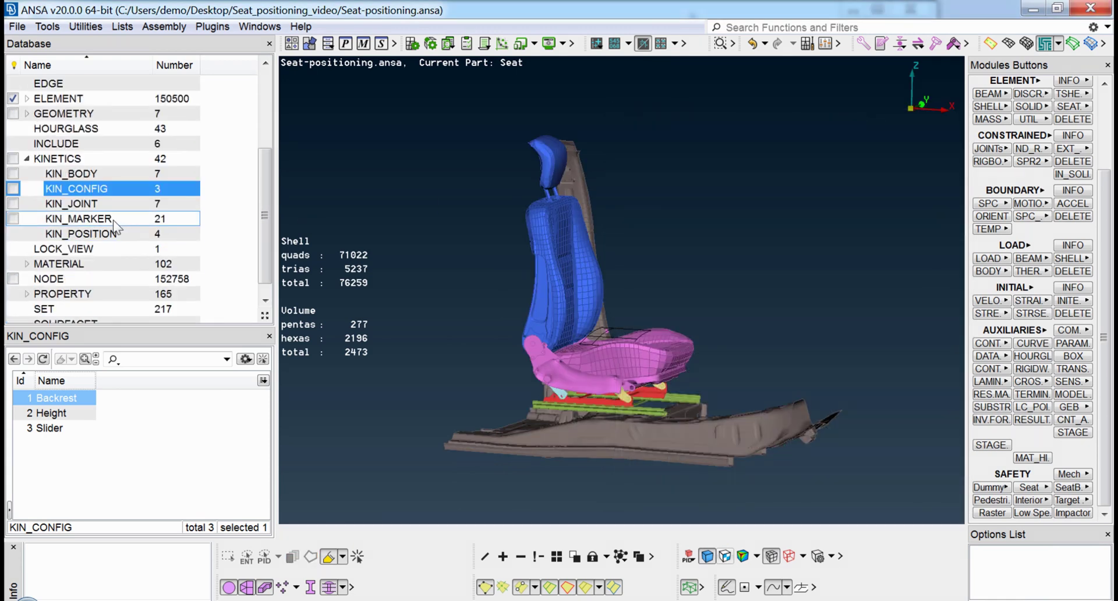
left_click(104, 234)
left_click(95, 395)
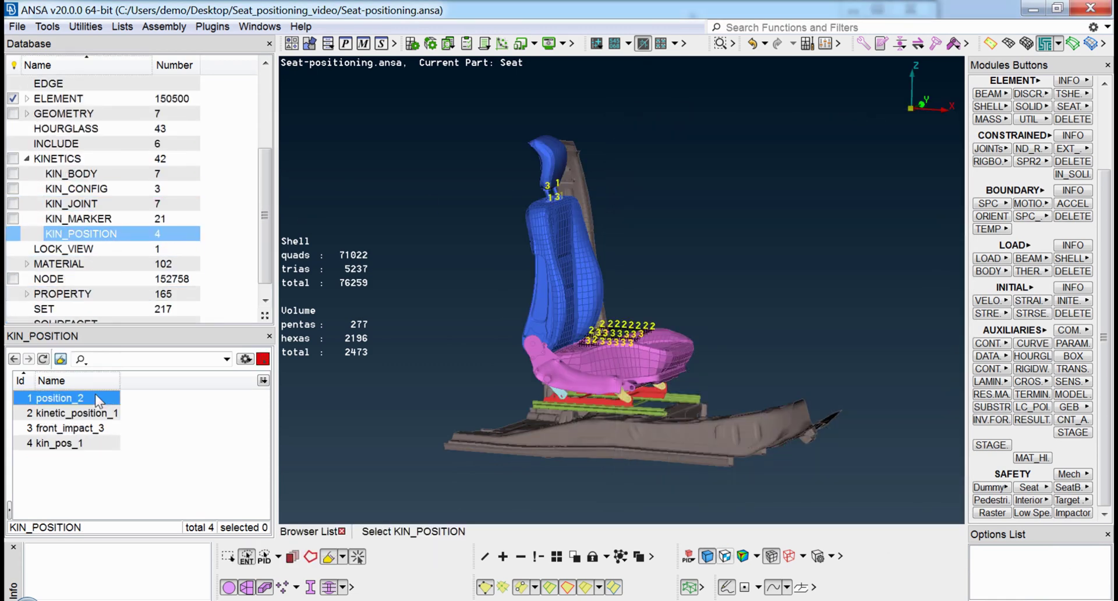
left_click(91, 412)
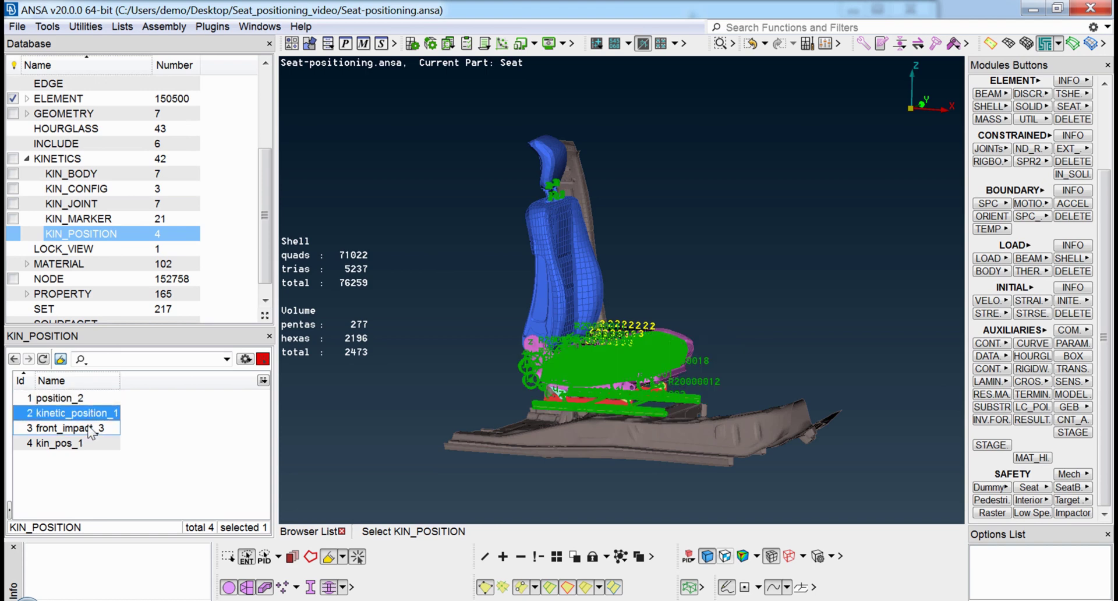
left_click(67, 428)
left_click(64, 443)
left_click(81, 398)
Step: Move the seat into position_2, then return it to its initial position
right_click(82, 400)
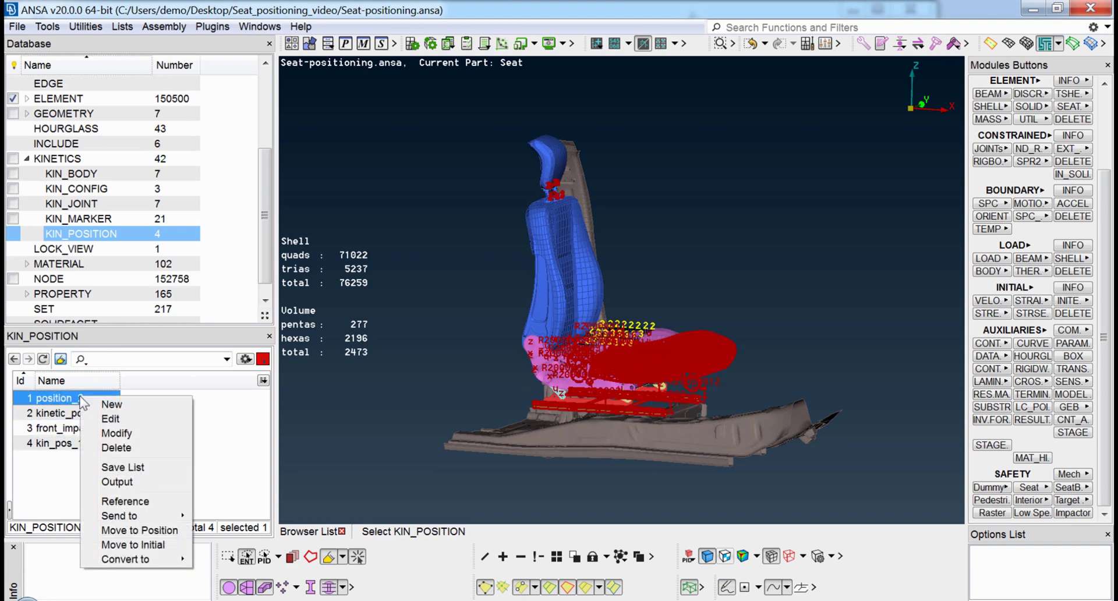
left_click(148, 526)
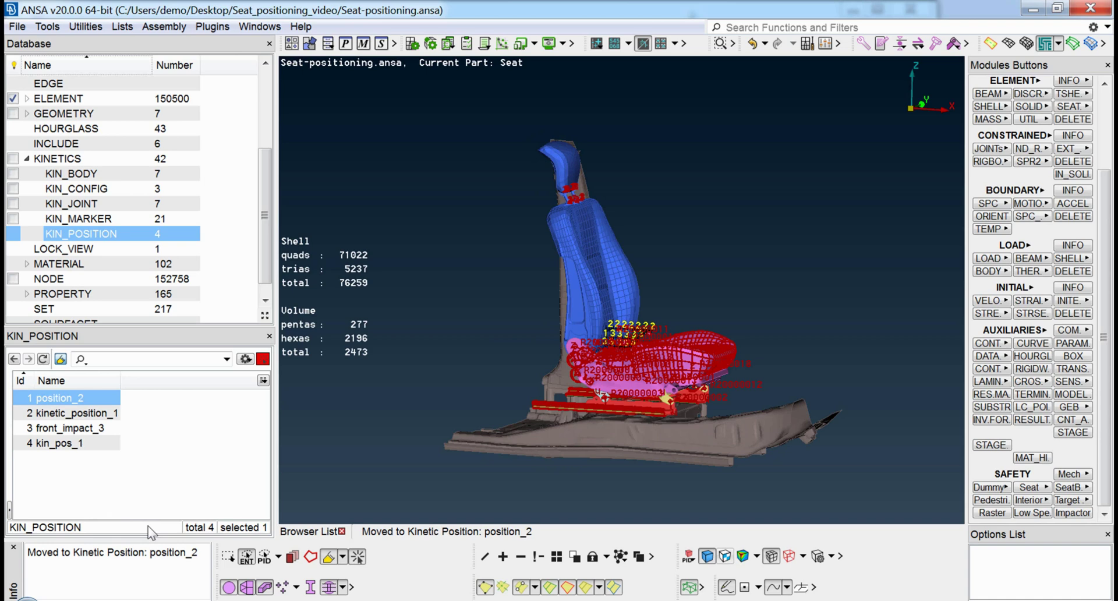
right_click(69, 398)
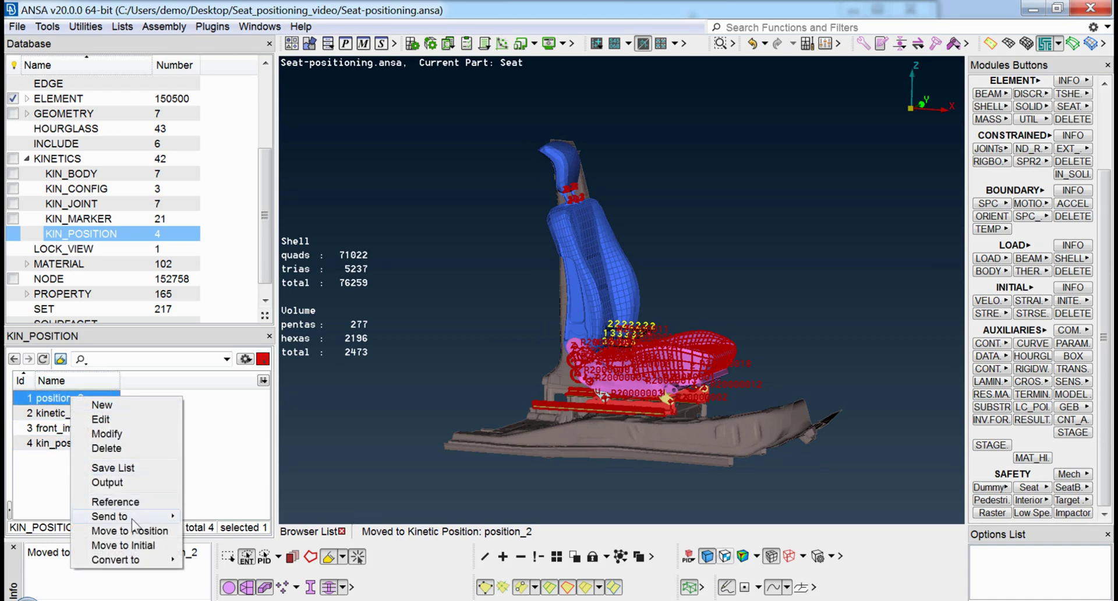
left_click(138, 540)
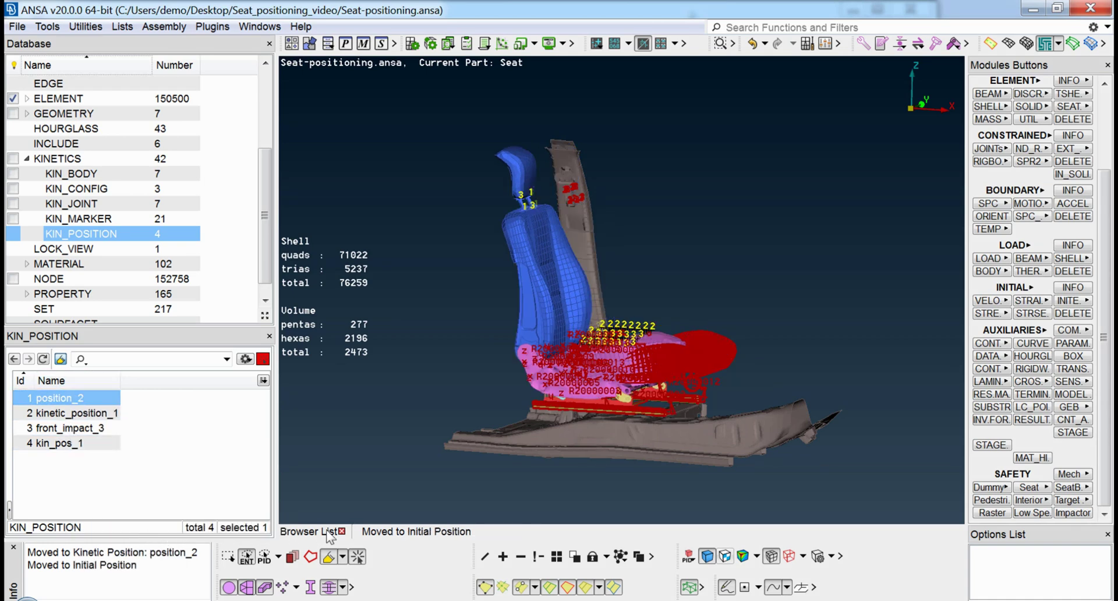
left_click(397, 460)
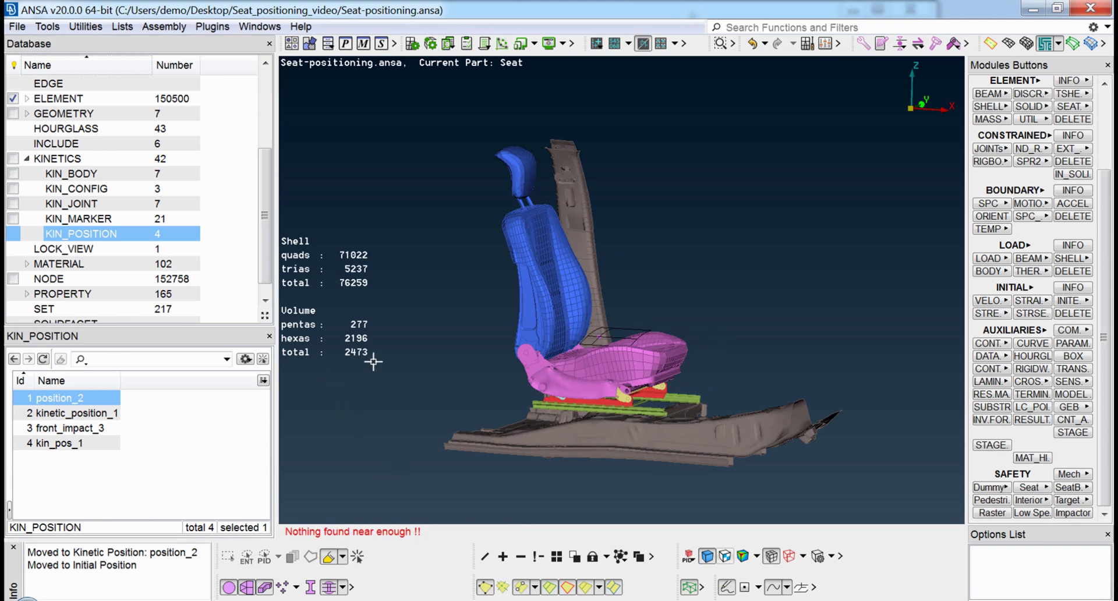
left_click_drag(728, 273, 753, 267, "ctrl")
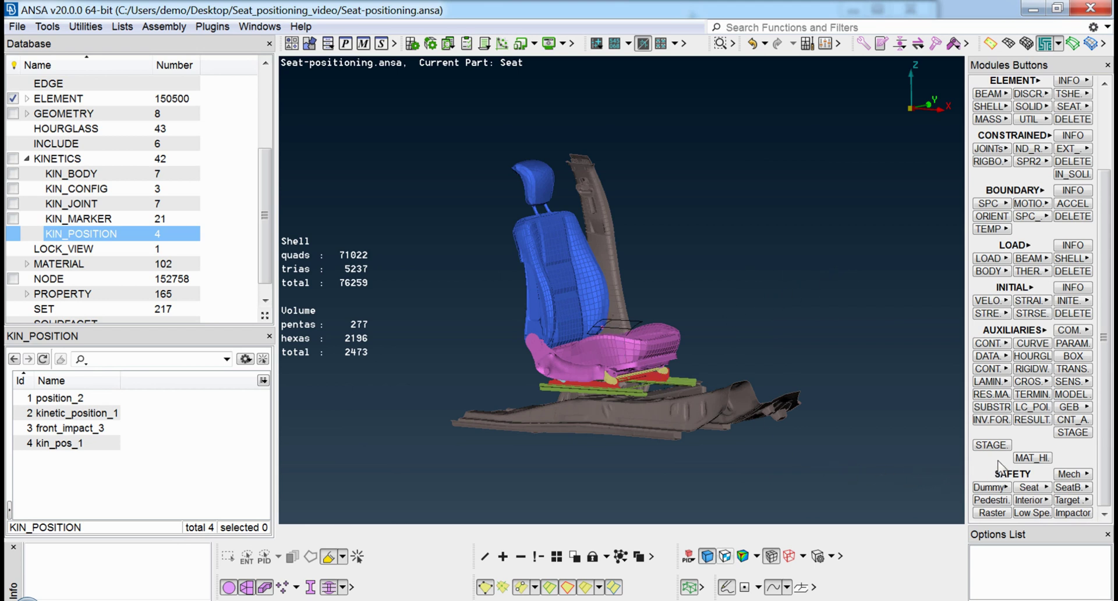
Step: Launch the seat positioning wizard with the Euro NCAP MDB protocol
left_click(1043, 489)
left_click(1074, 500)
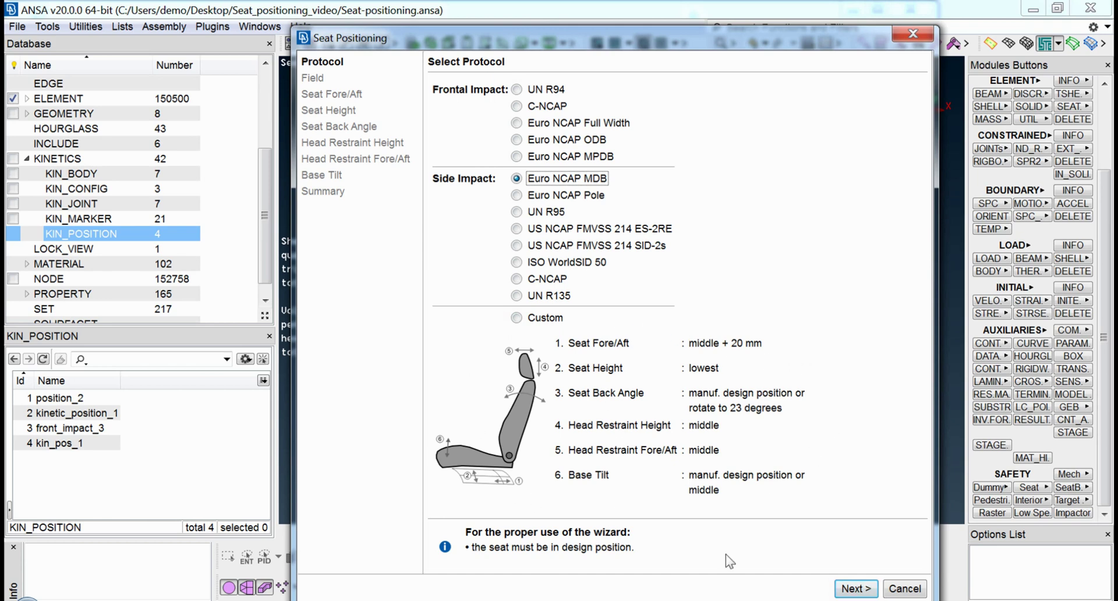
left_click(856, 589)
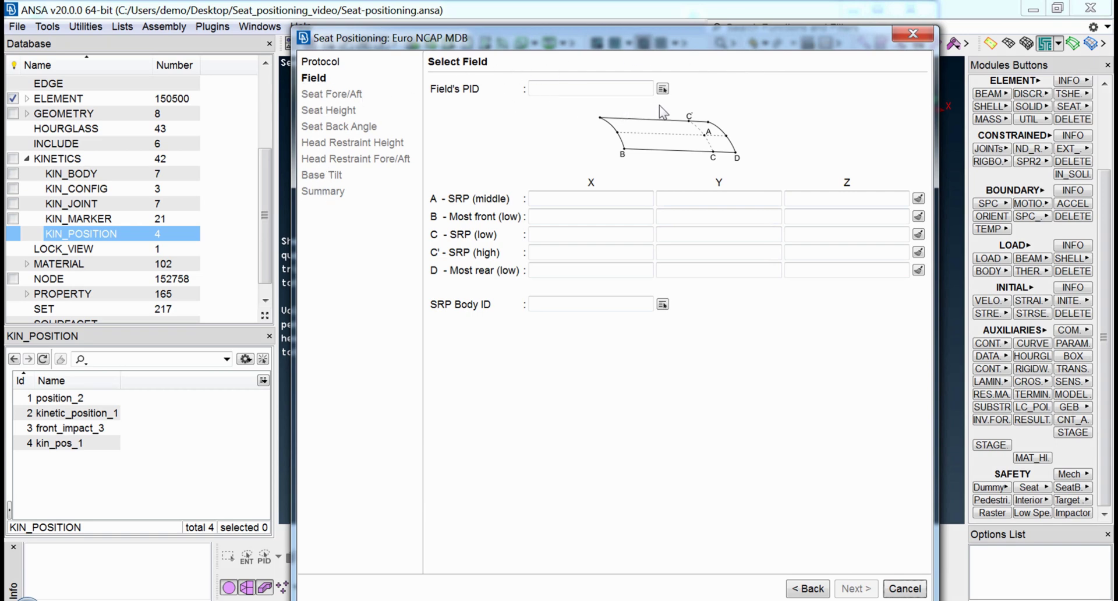
Step: Pick Seat_field as the field property and Cushion as the SRP body
left_click(662, 88)
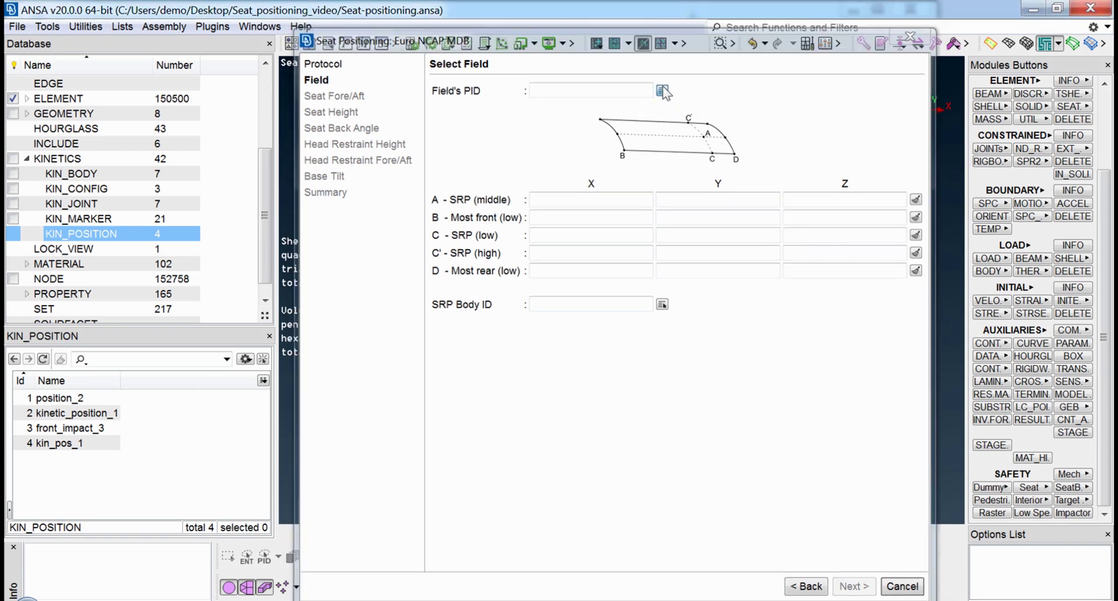
left_click(808, 339)
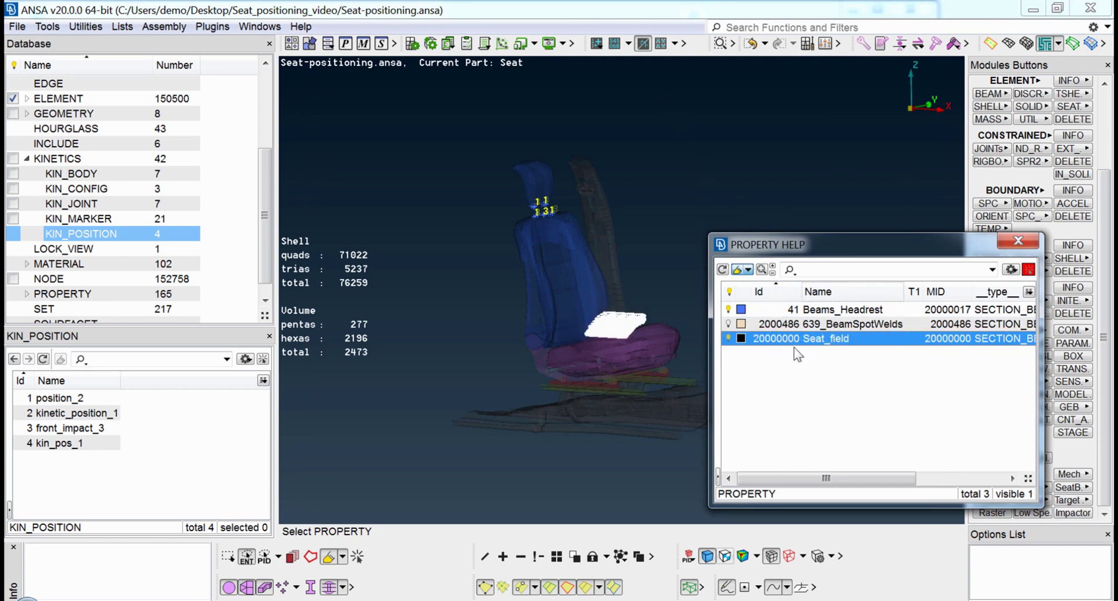
middle_click(806, 339)
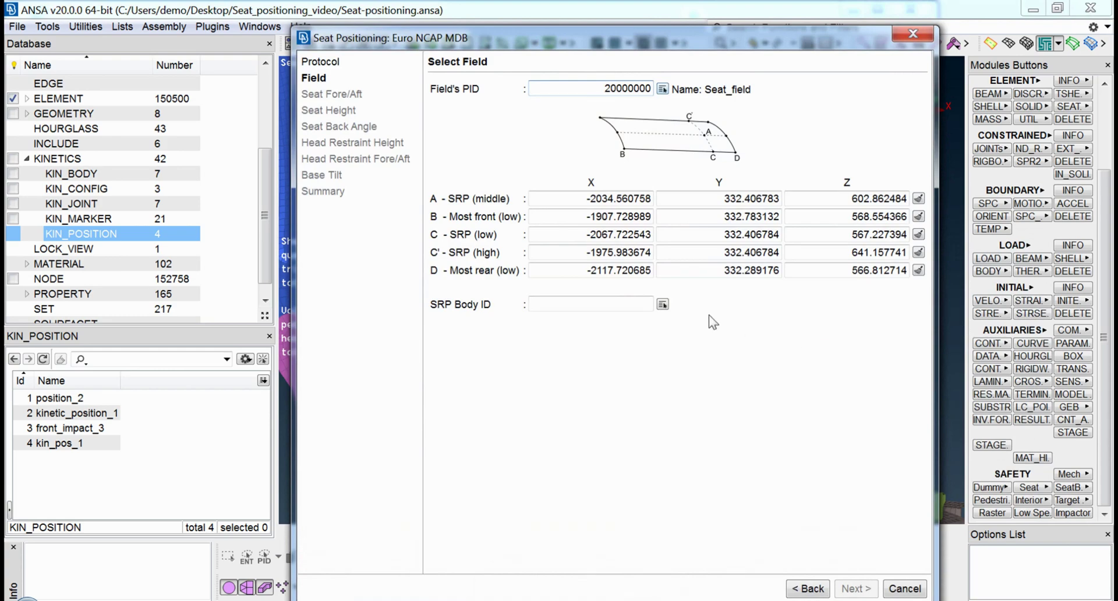
left_click(663, 305)
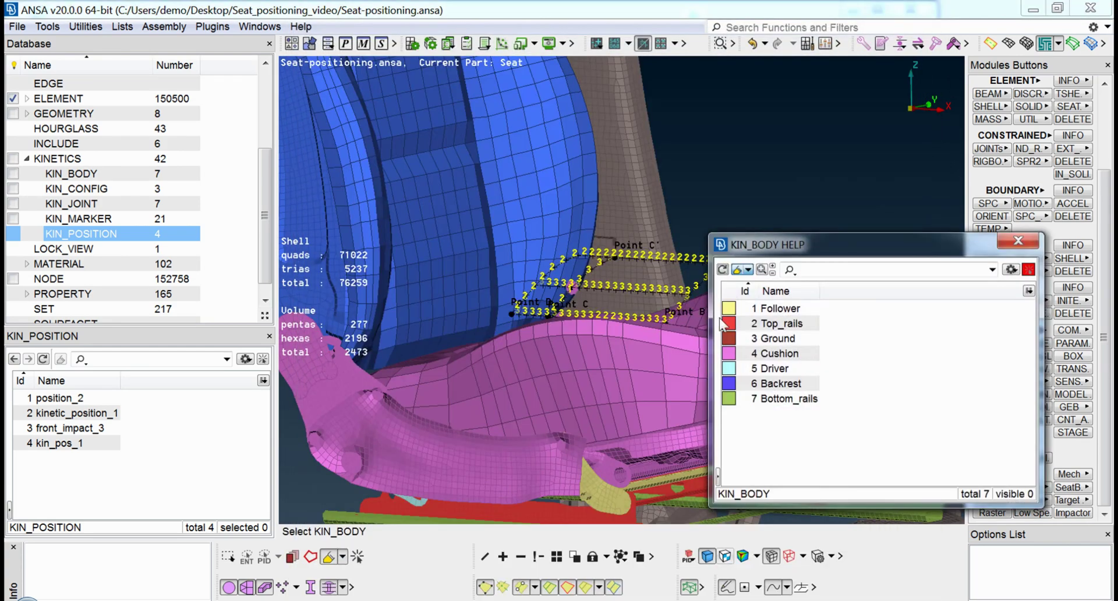
left_click(760, 354)
middle_click(759, 352)
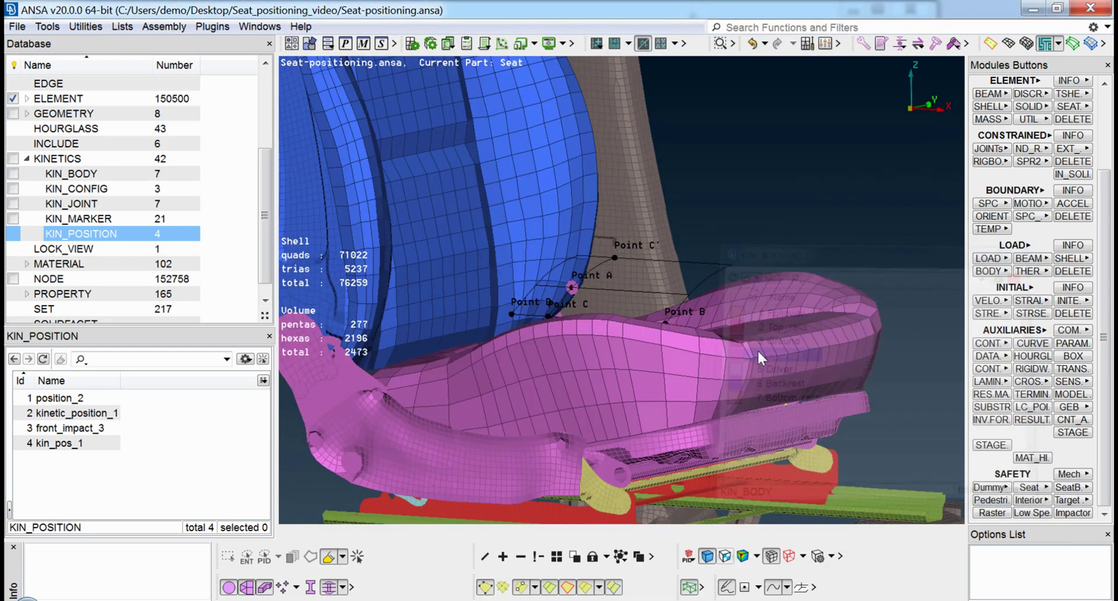
Step: Use the Slider configuration for seat fore/aft with middle +20 mm, skipping that adjustment
left_click(854, 588)
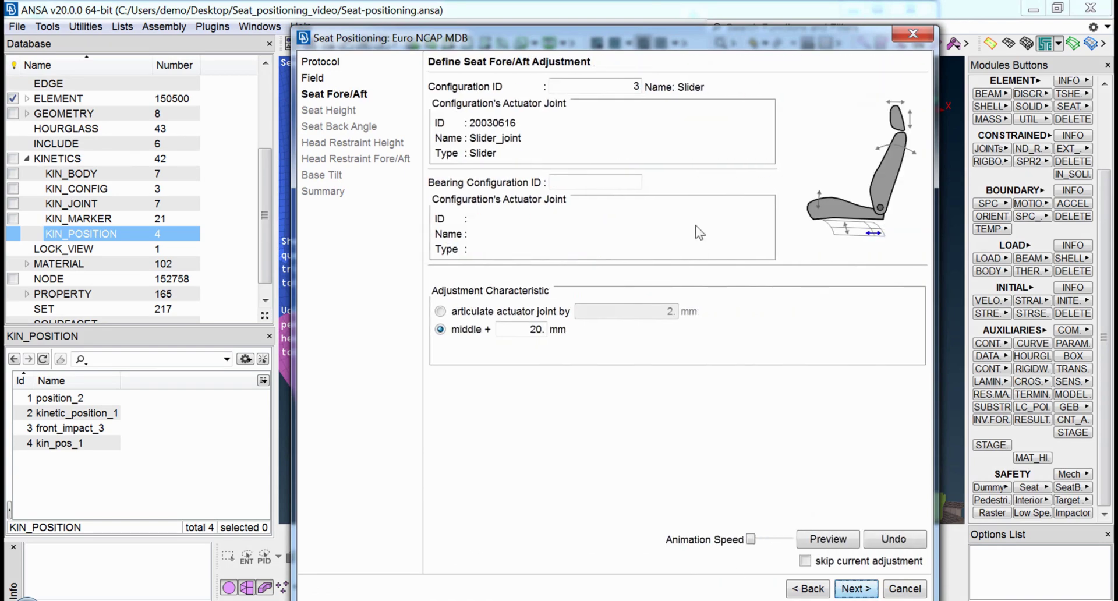
double_click(622, 90)
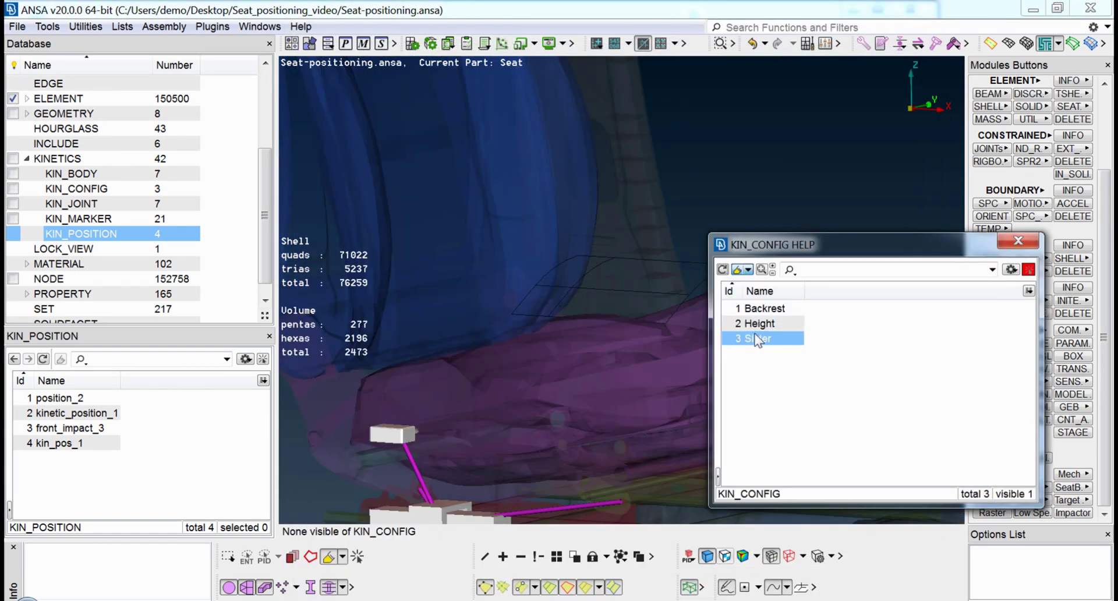
middle_click(754, 336)
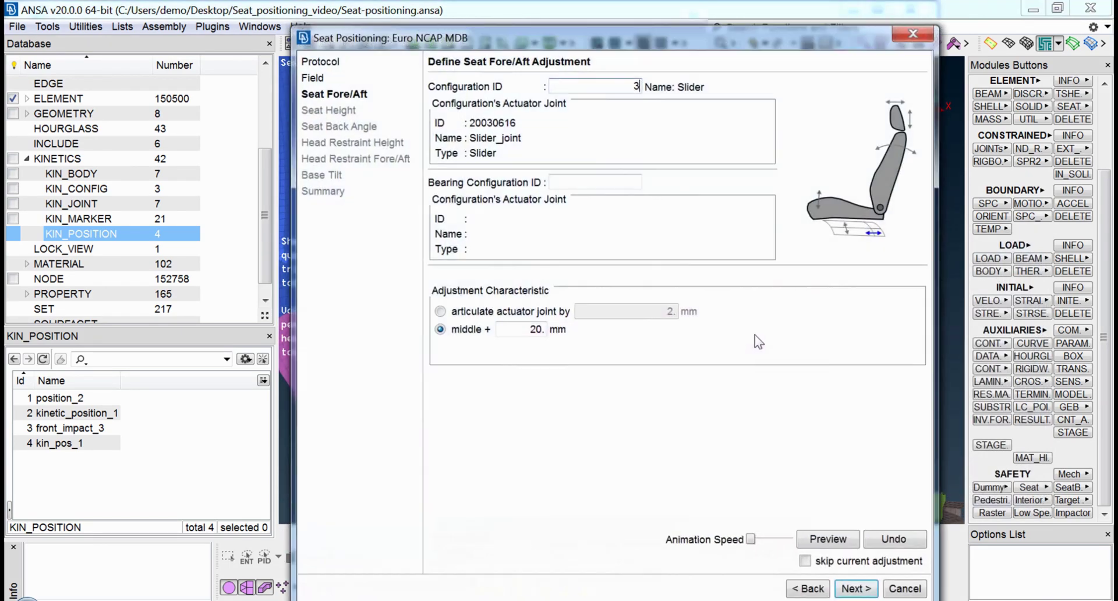
left_click(505, 311)
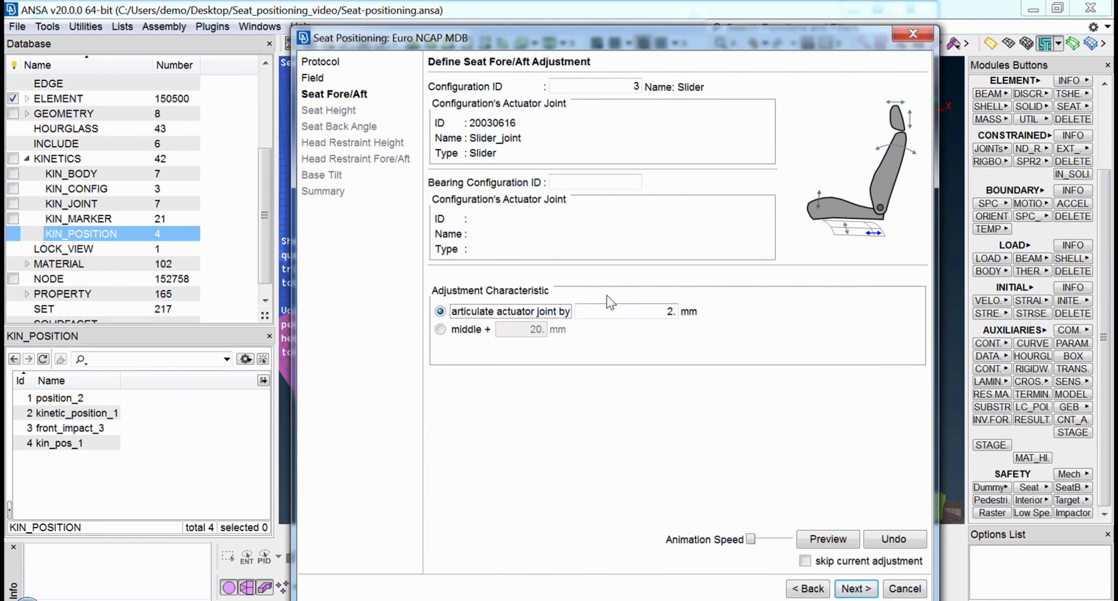
left_click(439, 330)
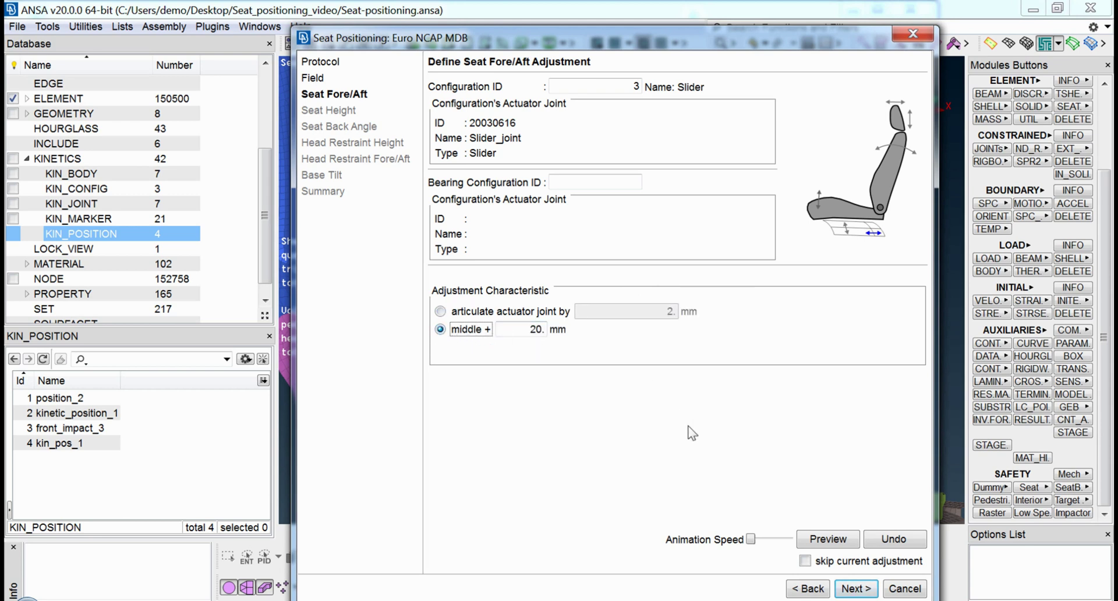
left_click(804, 561)
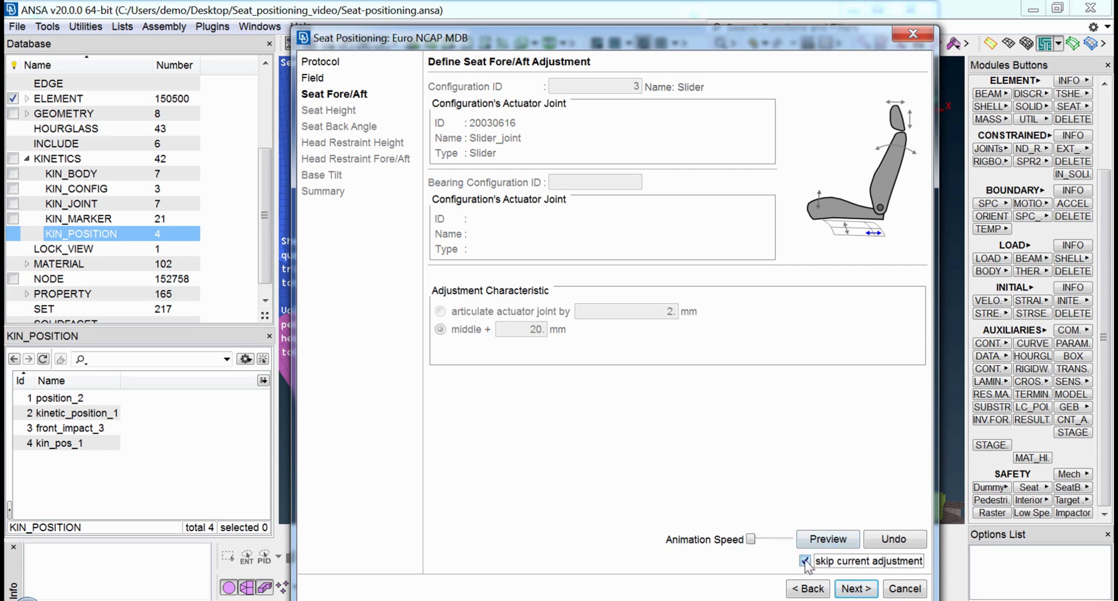
Step: Articulate seat height by 20 degrees, preview it, and advance past the remaining steps
left_click(856, 589)
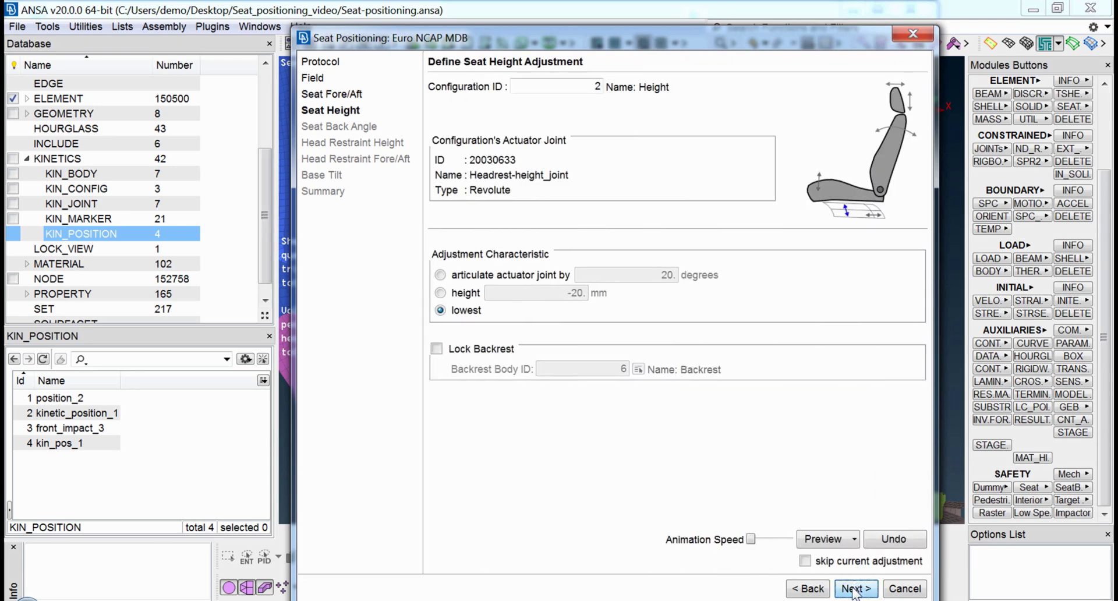
left_click(501, 275)
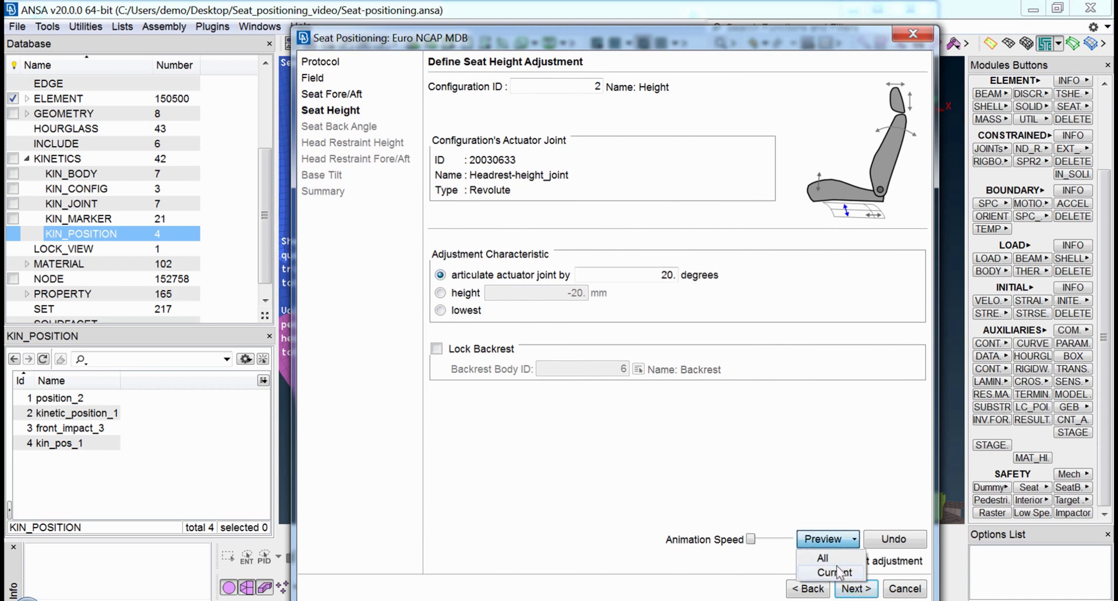
left_click(834, 572)
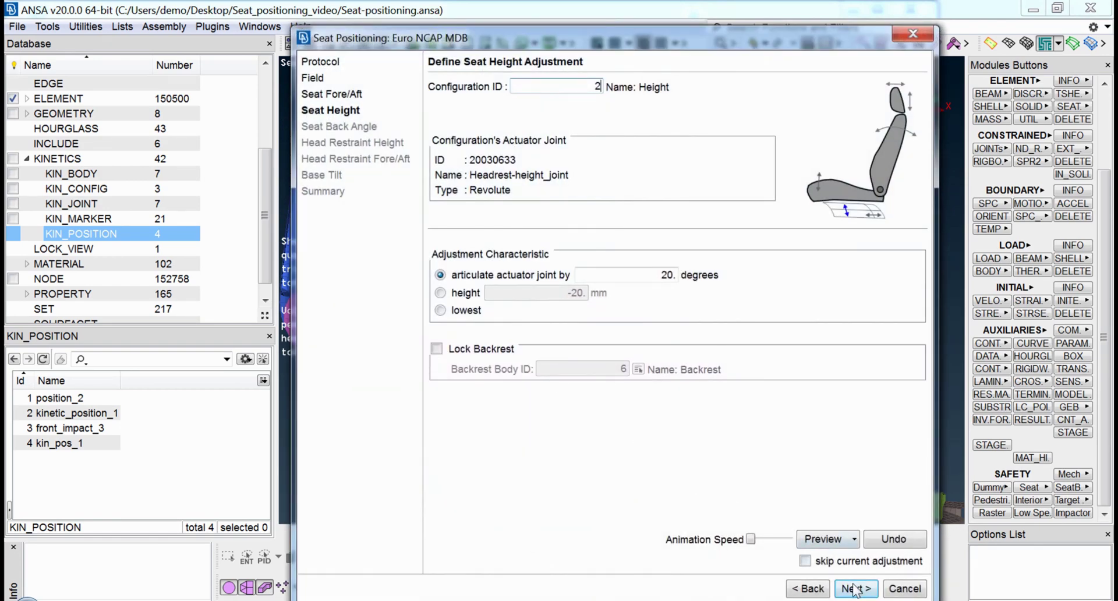
left_click(853, 589)
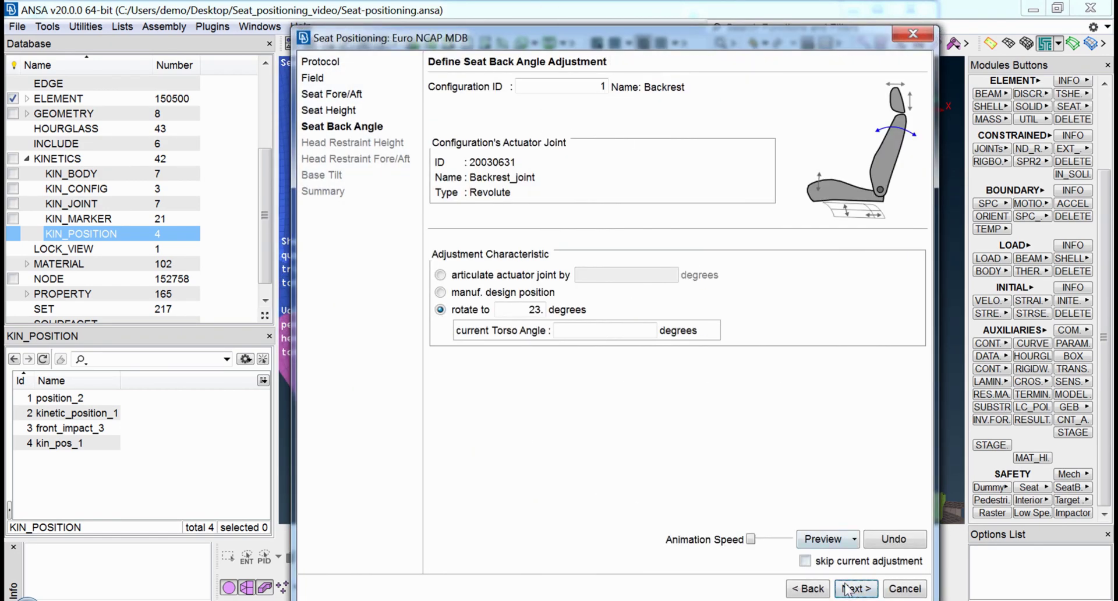
left_click(851, 589)
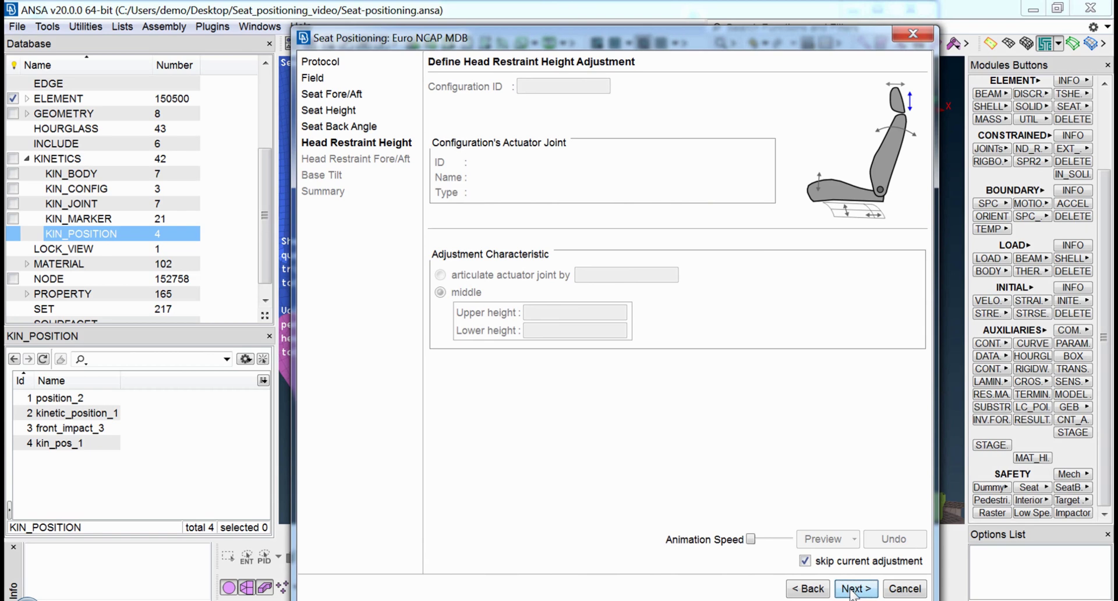
left_click(851, 589)
left_click(851, 589)
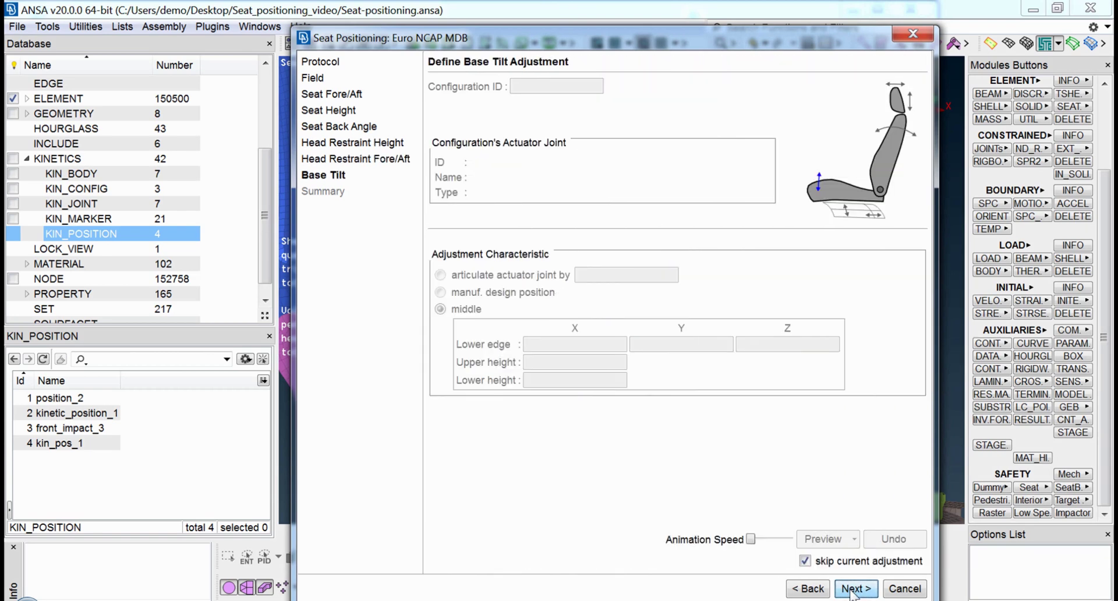
left_click(851, 589)
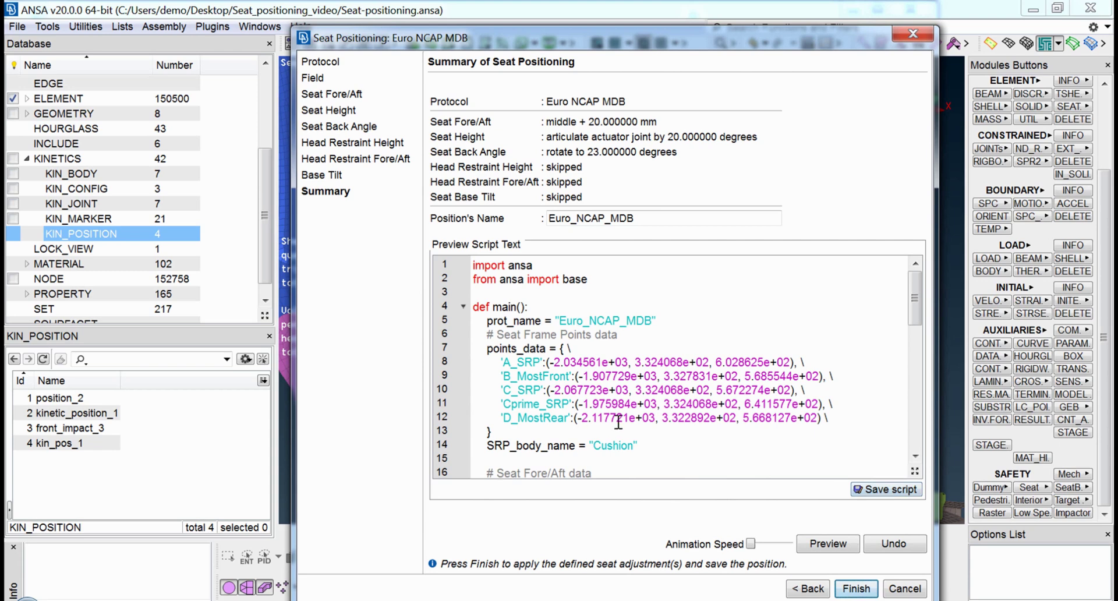
Step: Check the A_SRP, B_MostFront and C_SRP coordinates in the summary script, then create the Euro_NCAP_MDB position
scroll(556, 382, "down", 3)
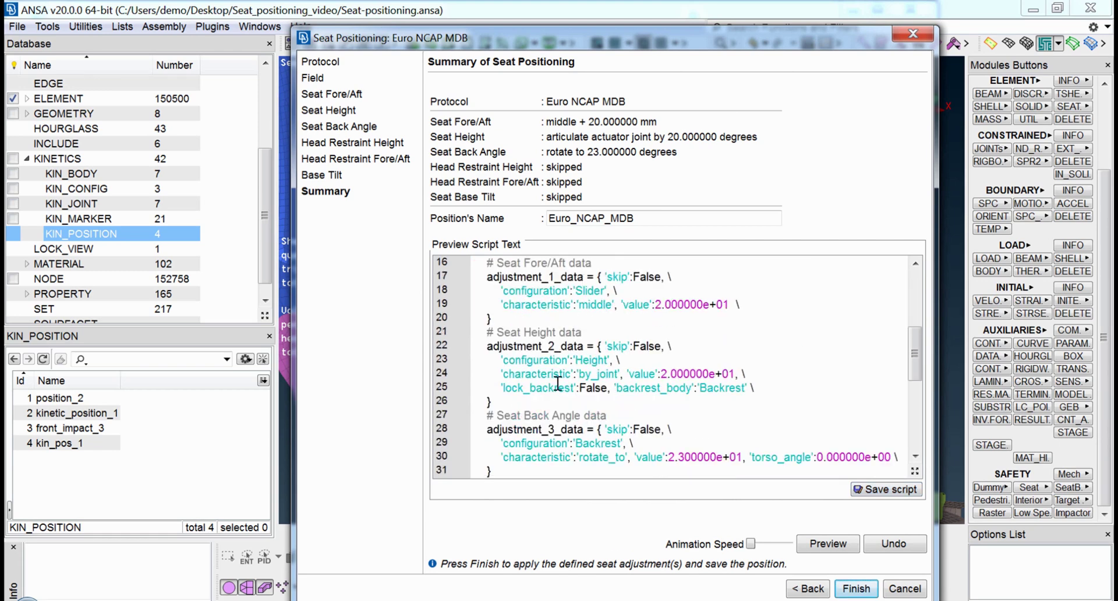
scroll(556, 382, "up", 3)
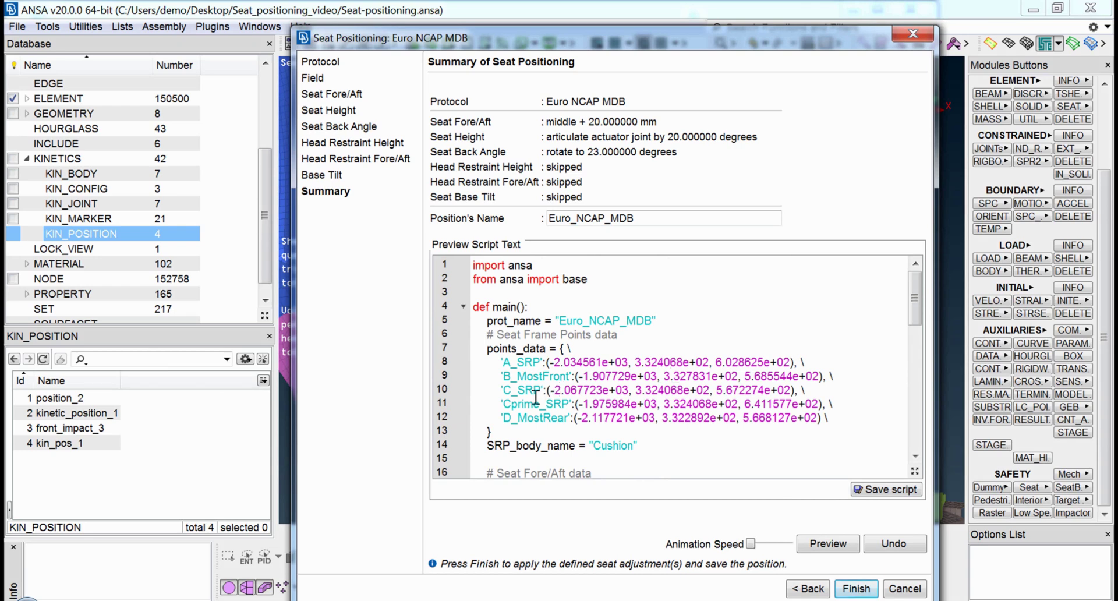
left_click_drag(502, 362, 642, 362)
left_click_drag(514, 376, 589, 375)
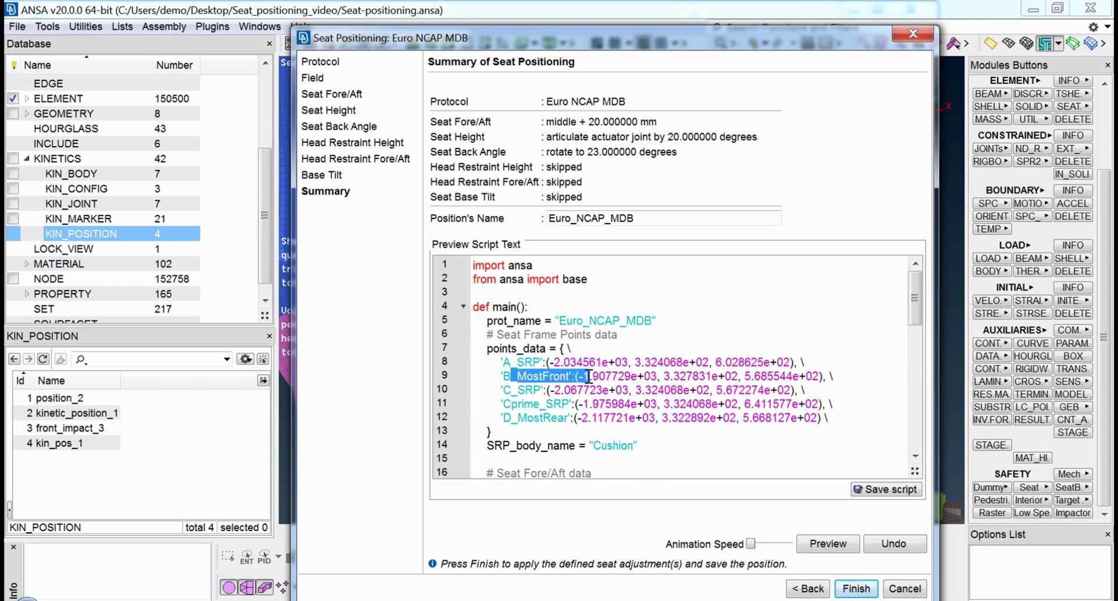
left_click_drag(500, 389, 594, 389)
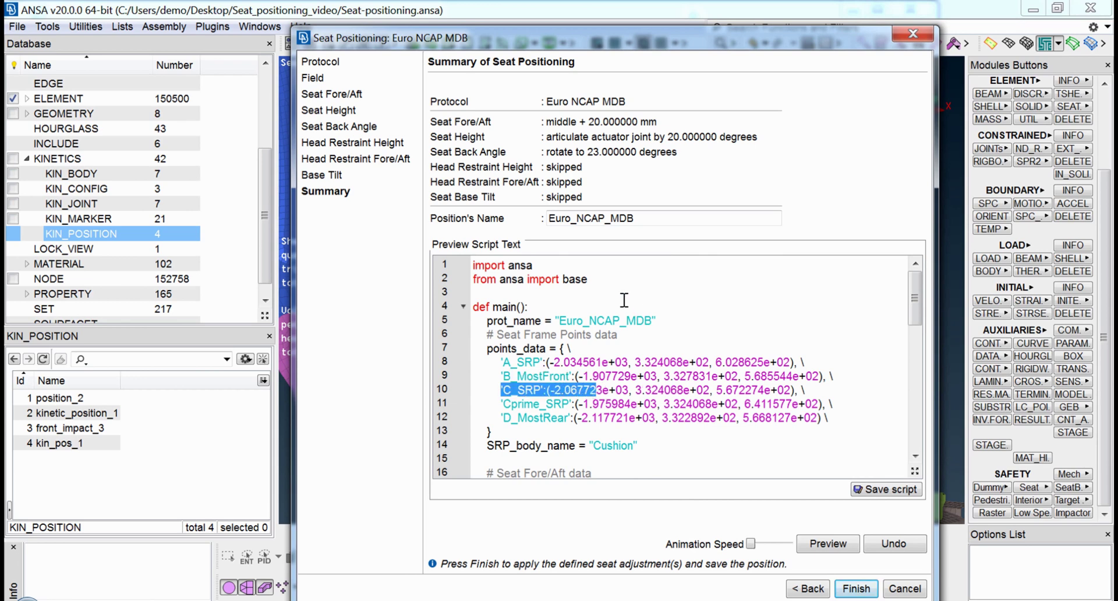
left_click(669, 437)
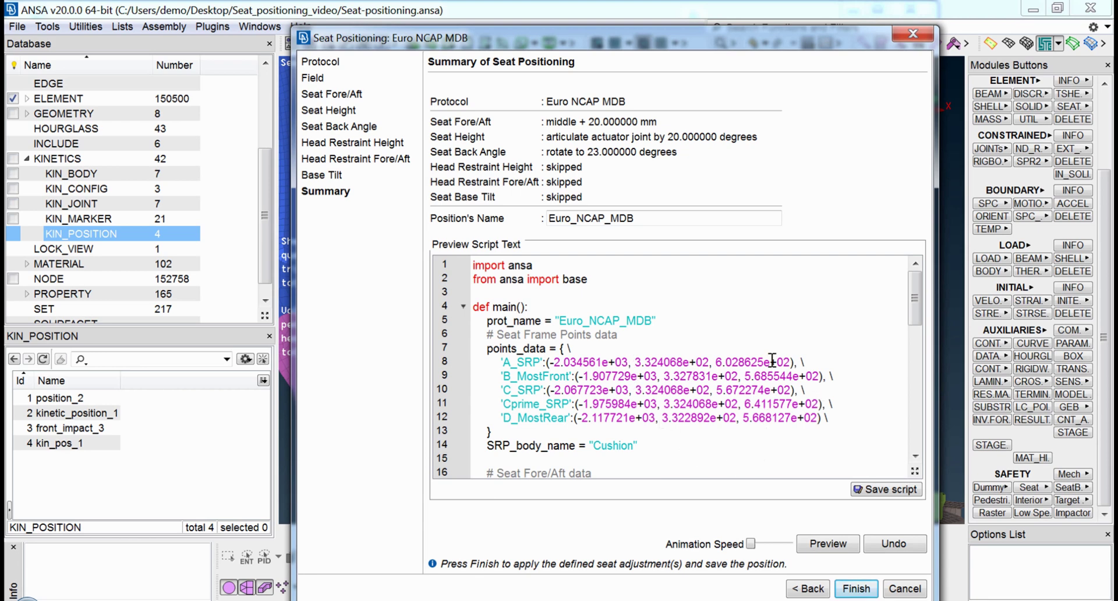
left_click(855, 588)
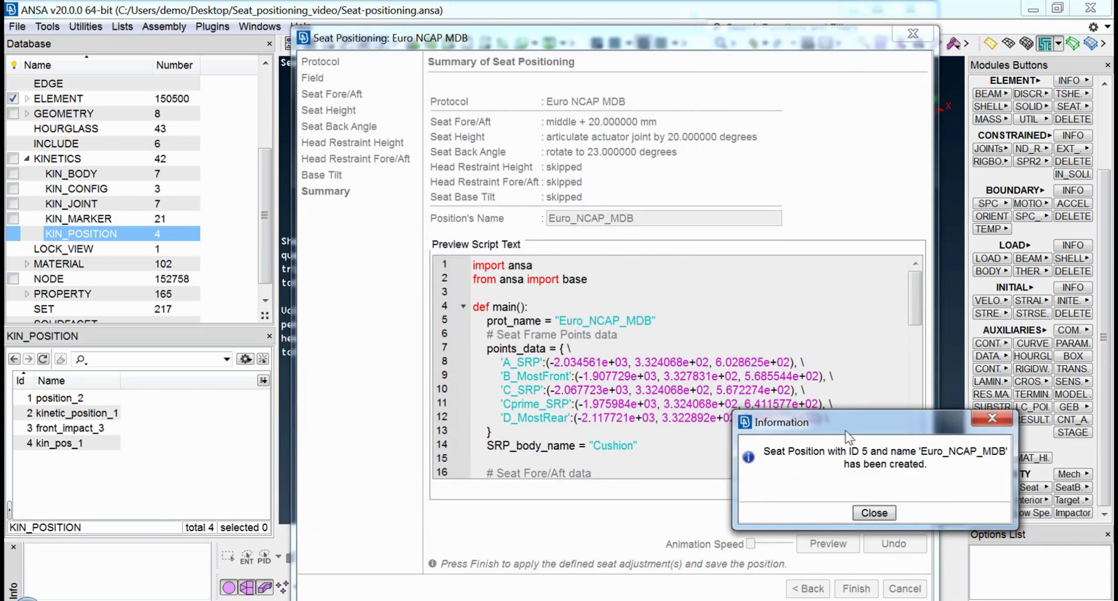
Step: Close the wizard, refresh the kinetic positions and preview each, ending on Euro_NCAP_MDB
left_click(867, 512)
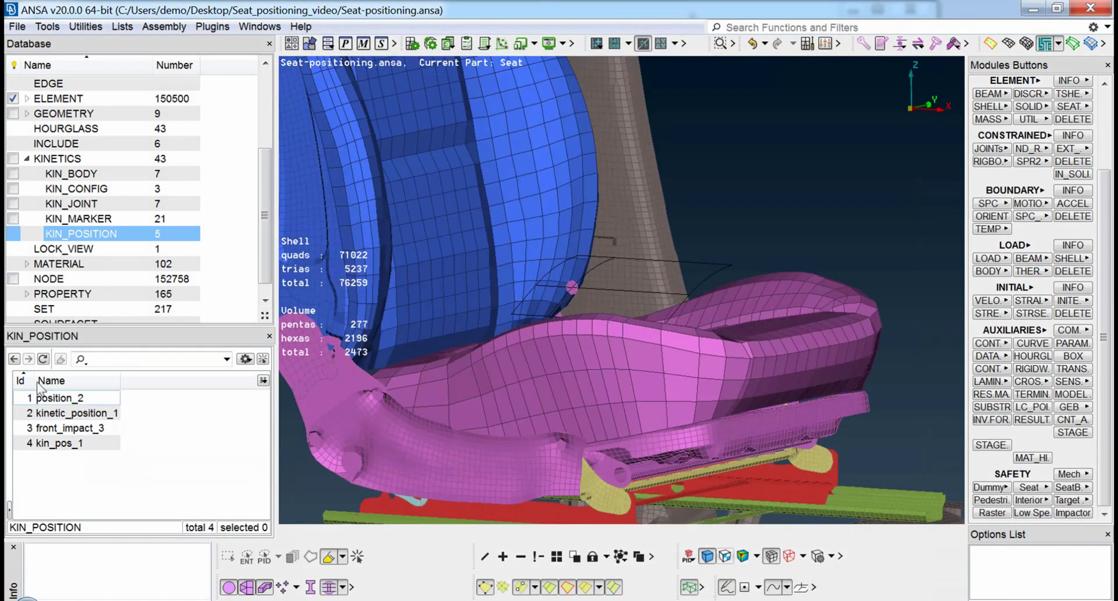
left_click(42, 359)
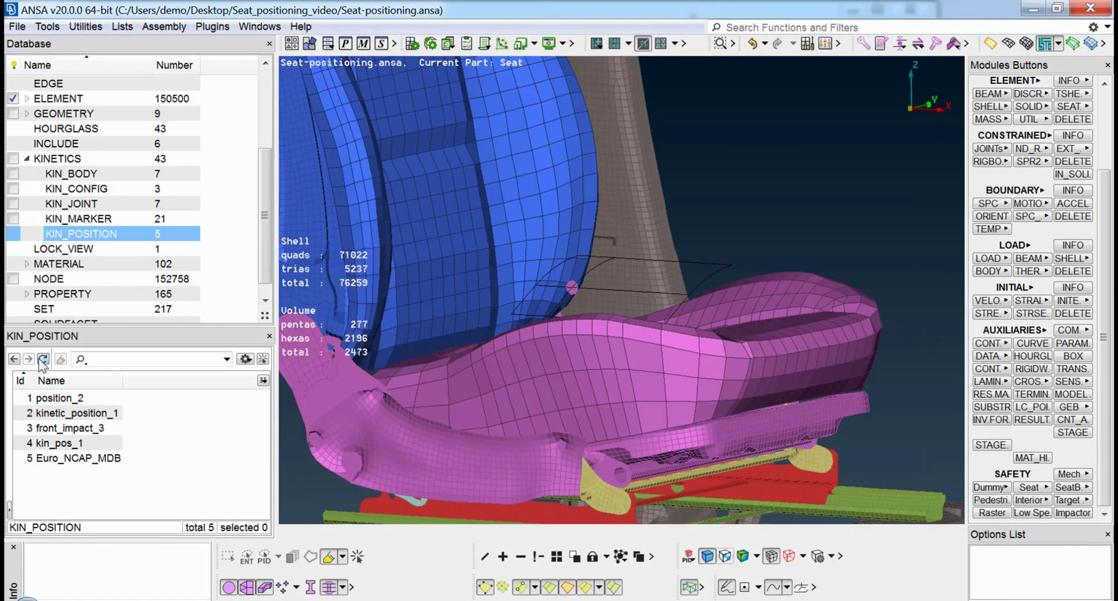
left_click(88, 459)
left_click(70, 398)
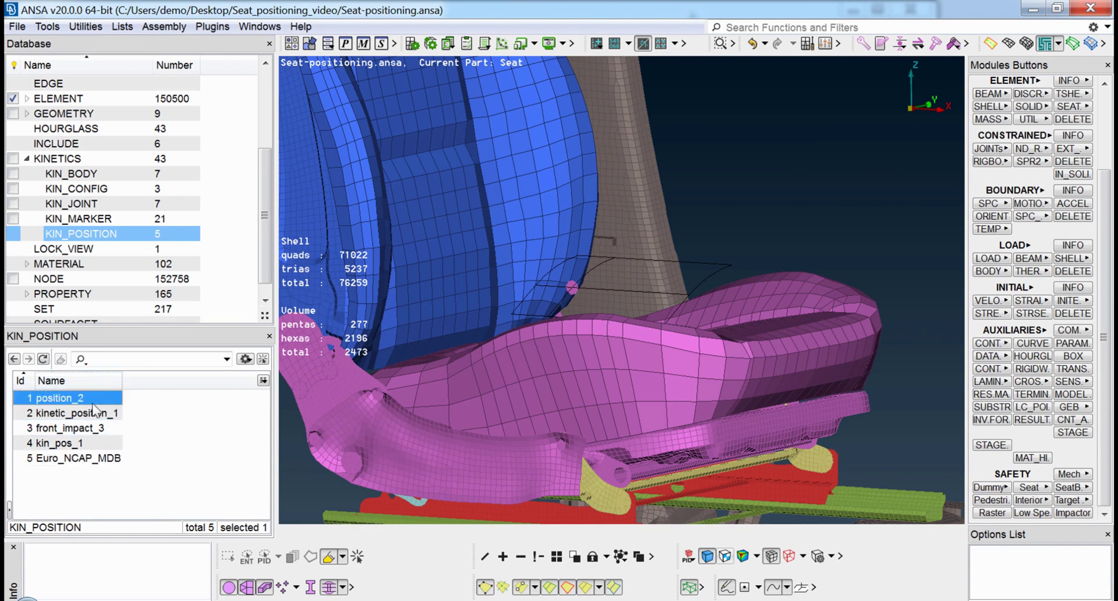
left_click(262, 359)
left_click(70, 413)
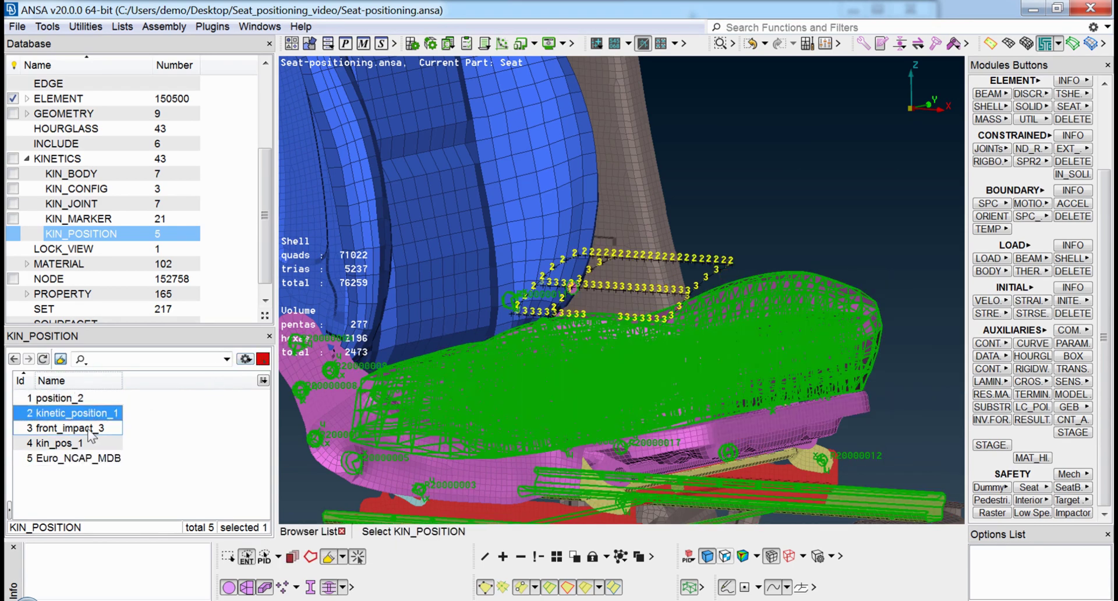
left_click(87, 428)
left_click(87, 444)
left_click(80, 459)
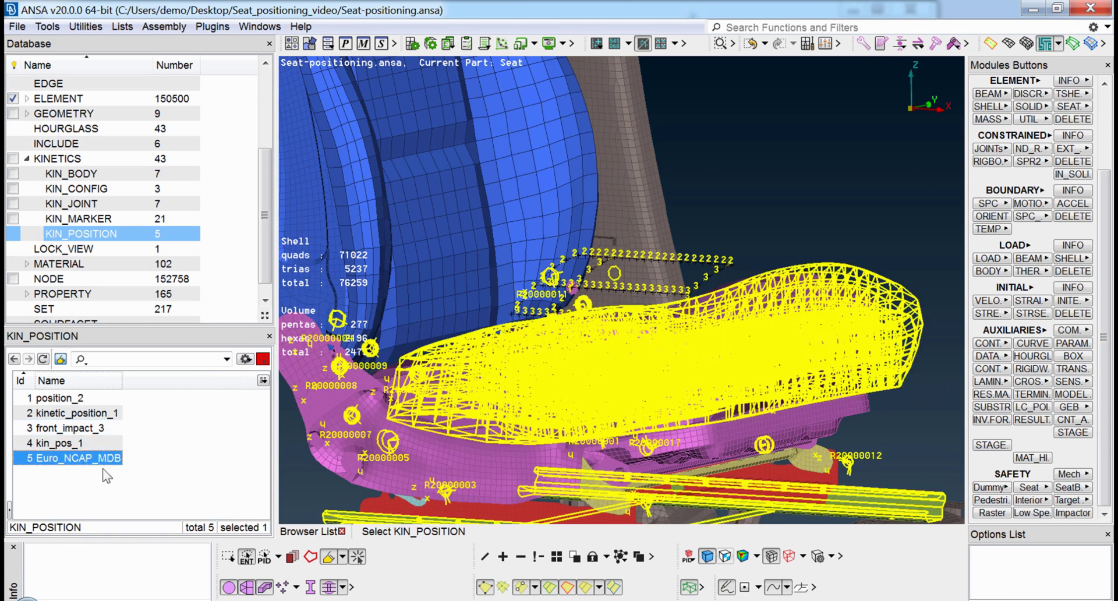
Step: Convert Euro_NCAP_MDB to *DEFINE_TRANSFORMATION keywords and save them as Euro_NCAP_MDB.key
right_click(87, 464)
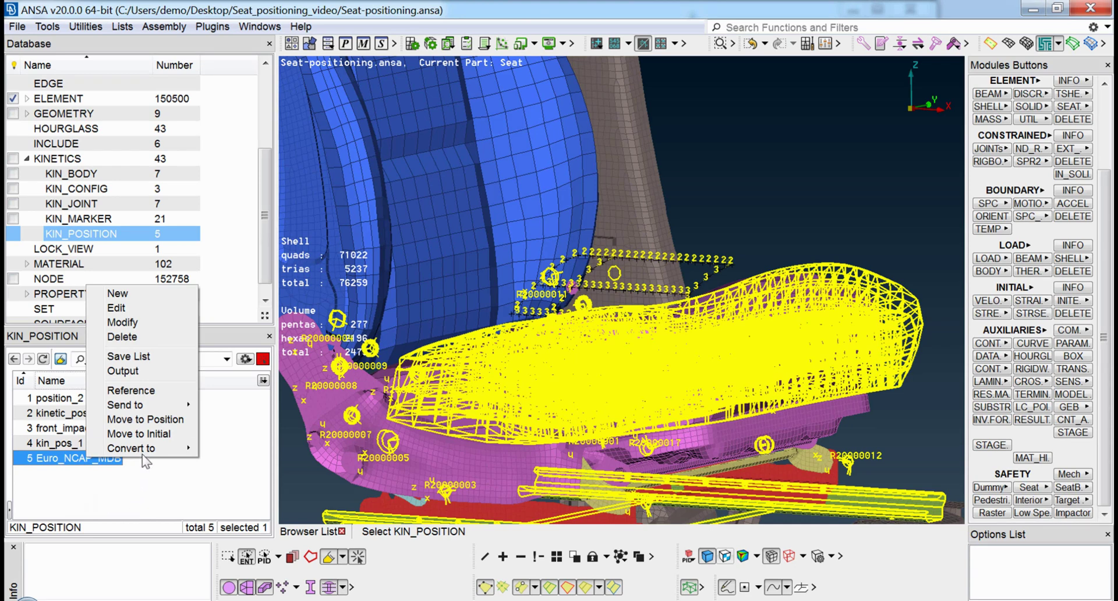
mouse_move(144, 449)
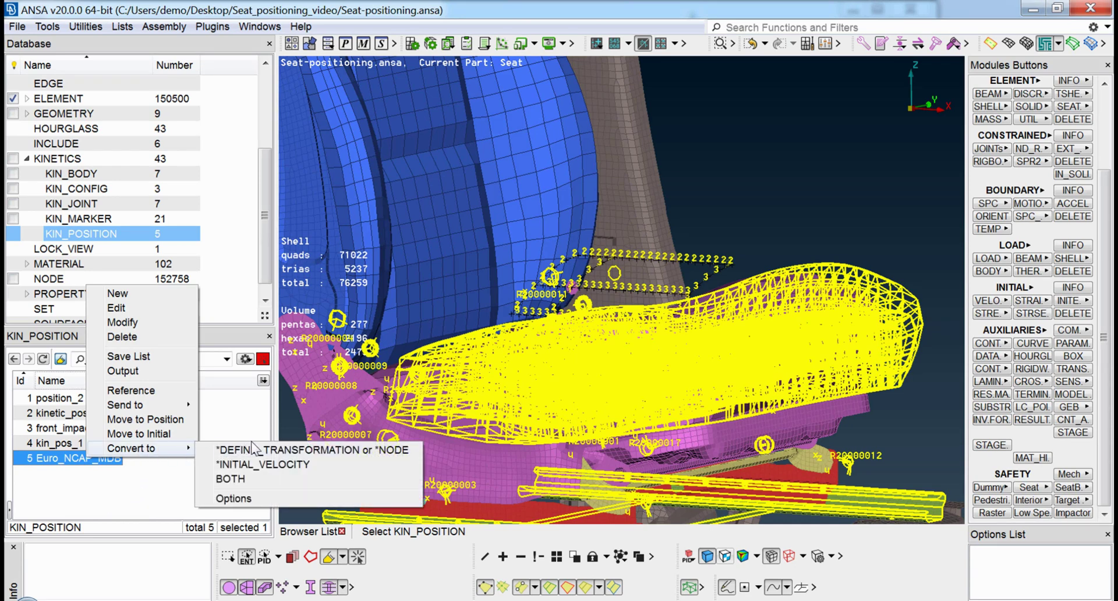
left_click(283, 449)
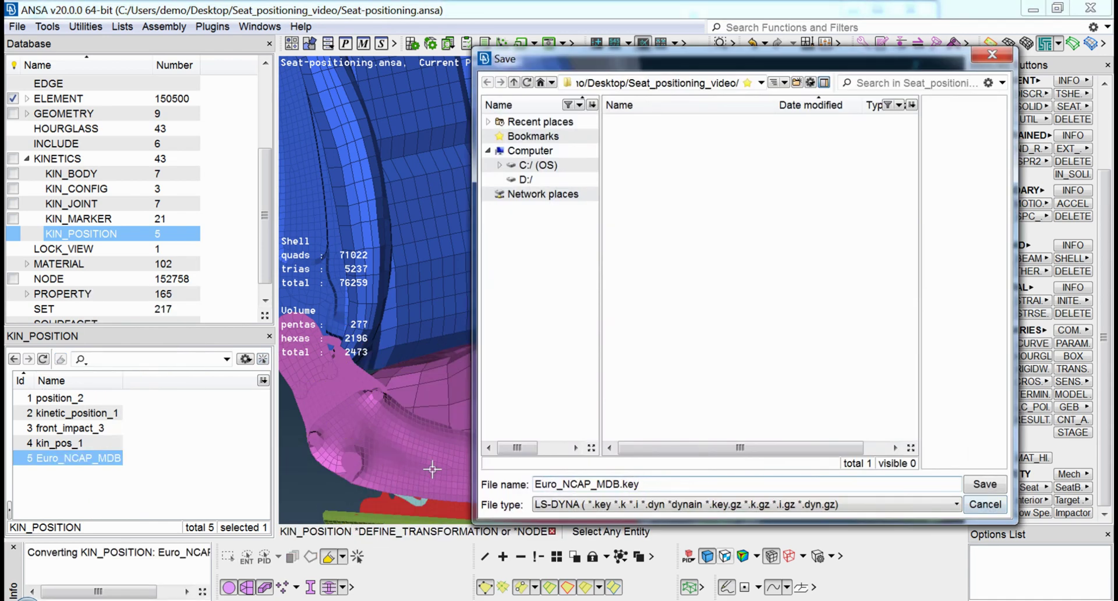
left_click(985, 484)
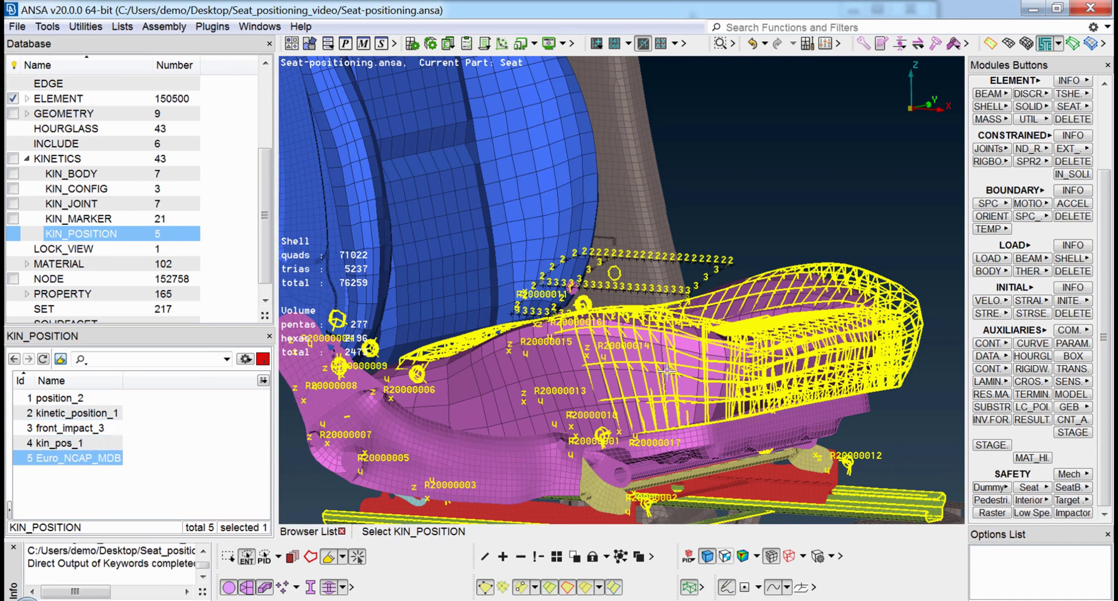
scroll(658, 352, "down", 10)
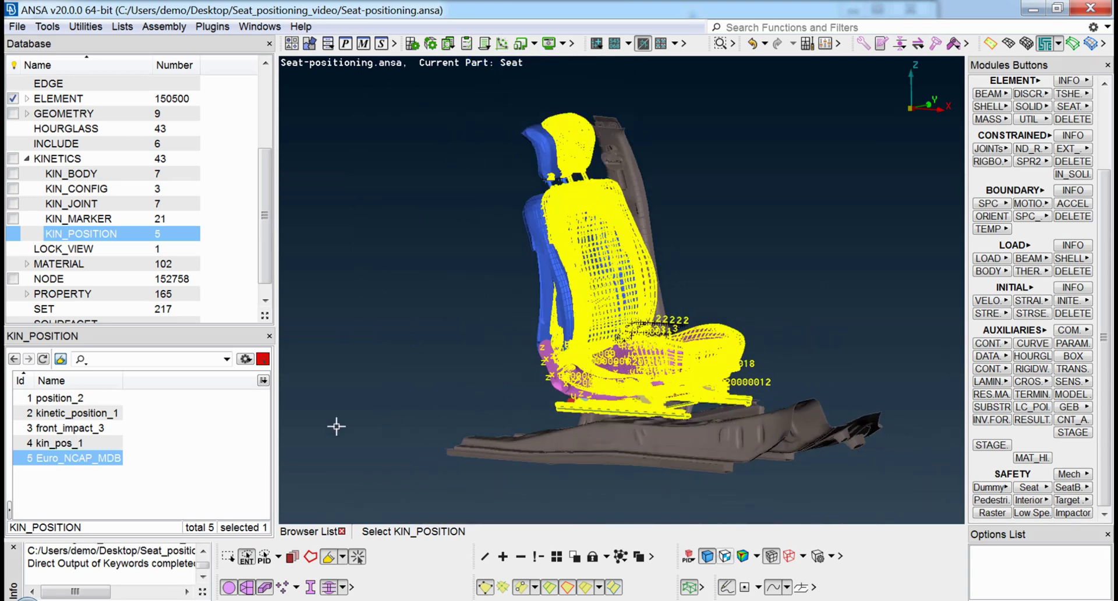
middle_click(418, 425)
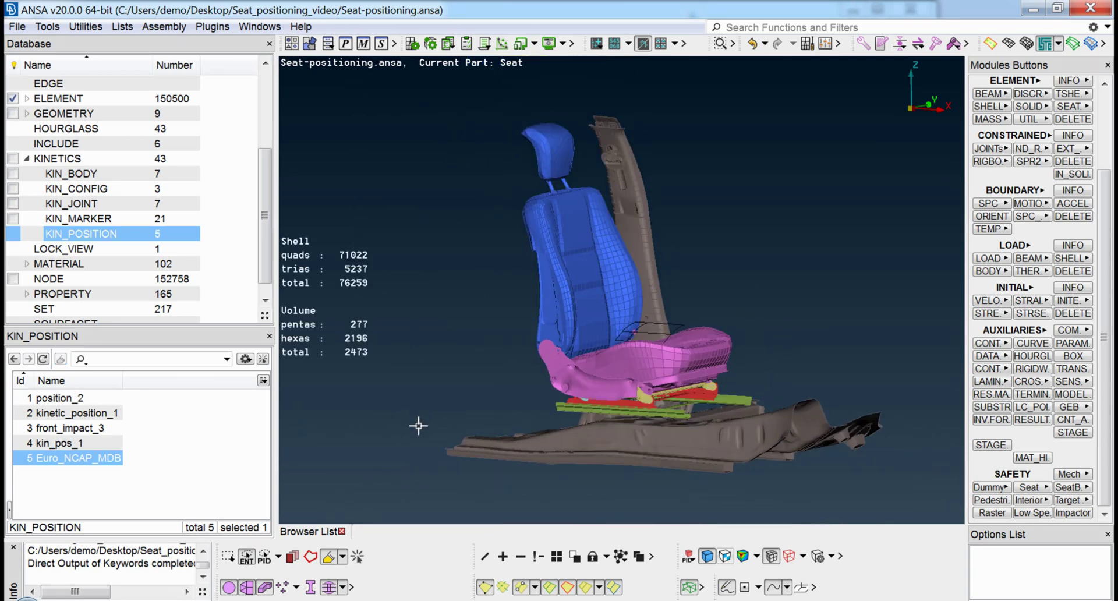